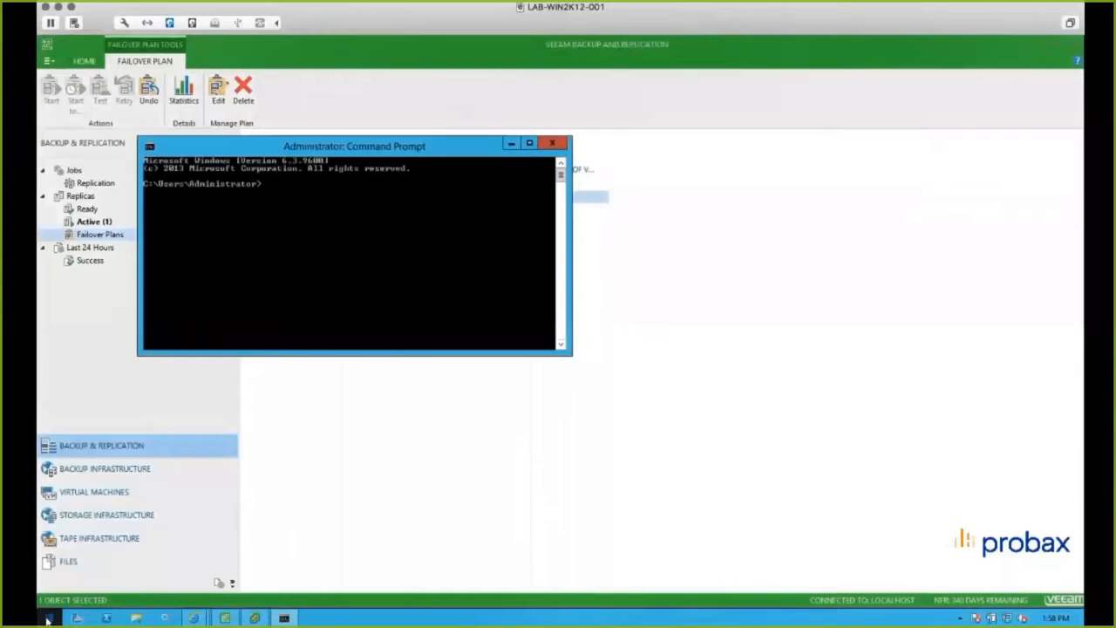
- Run a continuous ping to the virtual machine with the command ping 172.17.1.128 -t
{"action": "type", "text": "ping 172.17"}
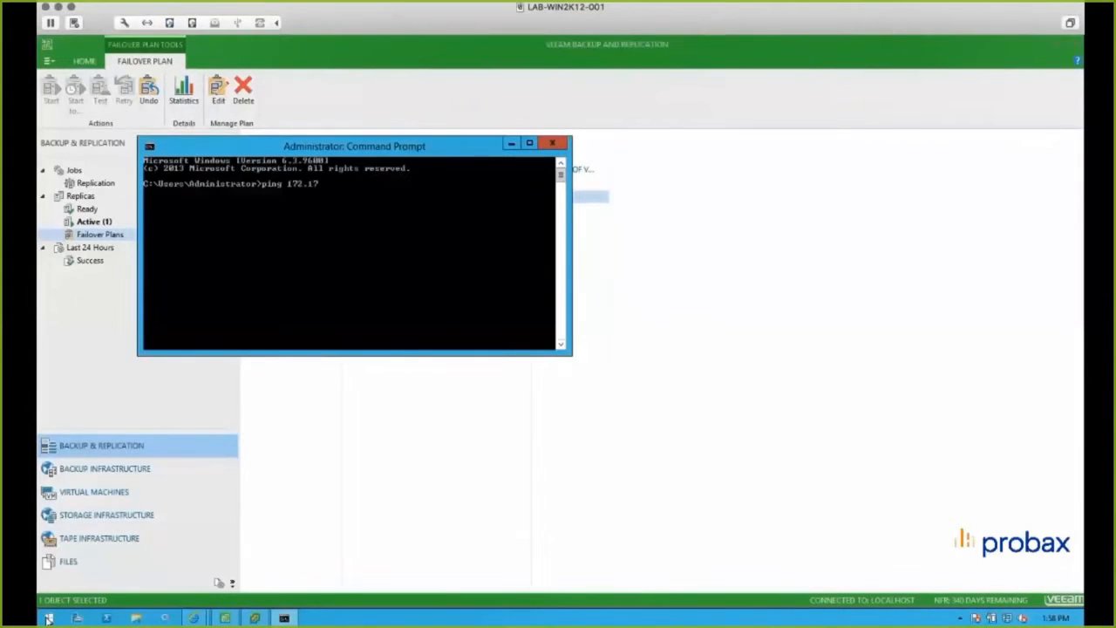
{"action": "type", "text": ".1.2"}
{"action": "type", "text": "128"}
{"action": "type", "text": " -t"}
{"action": "key", "text": "Return"}
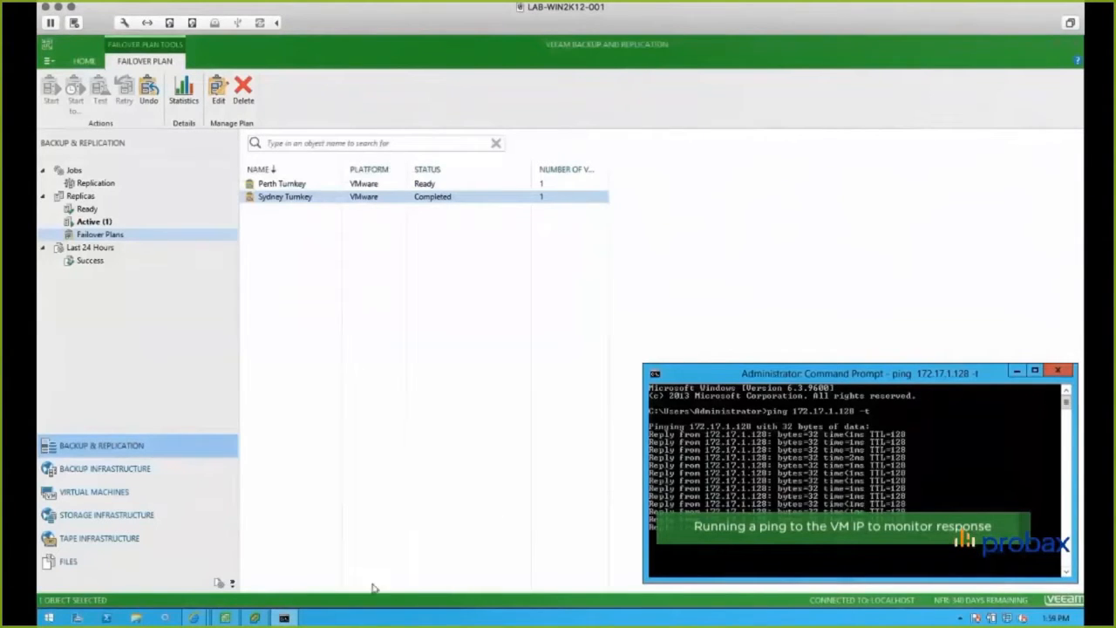
- Switch to vSphere Client and power off the TURNKEY WORDPRESS virtual machine, confirming the power-off
{"action": "left_click", "coordinate": [254, 618]}
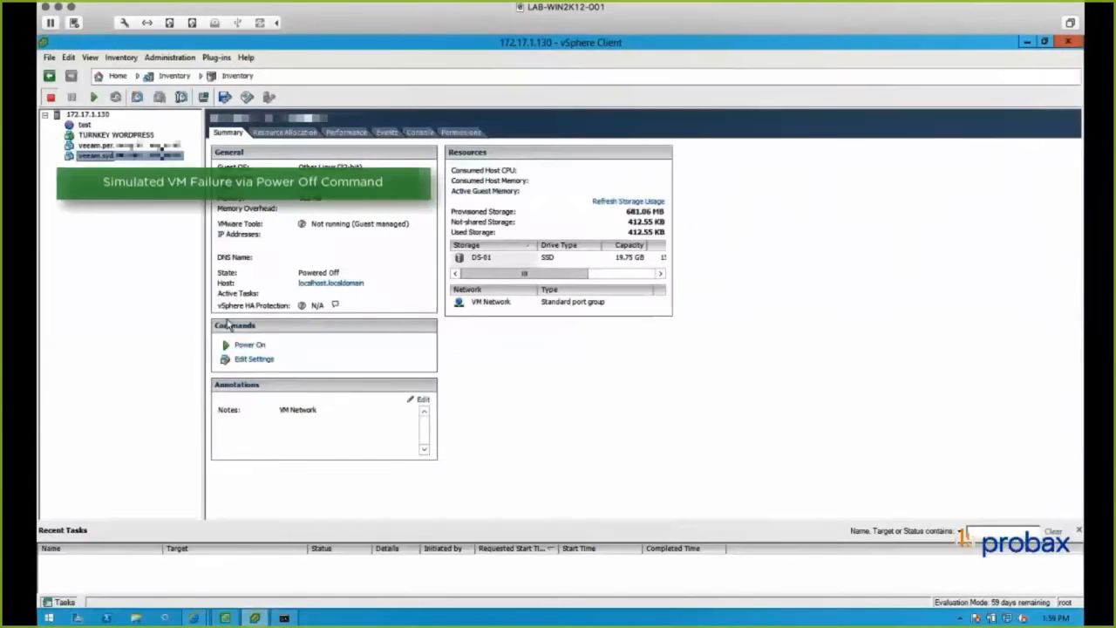
{"action": "left_click", "coordinate": [114, 135]}
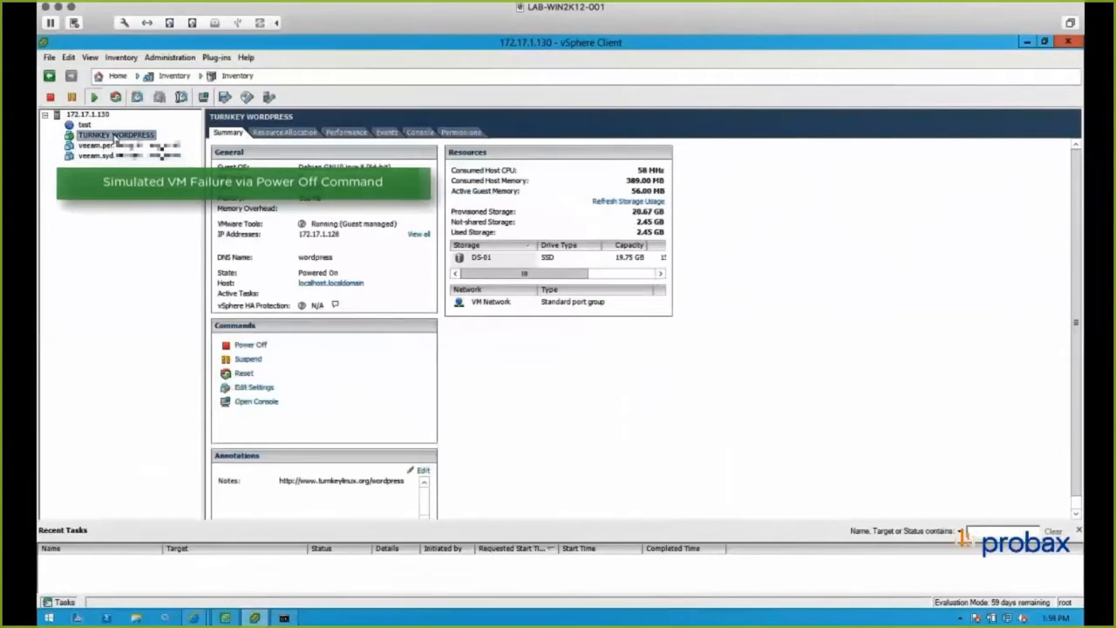
{"action": "right_click", "coordinate": [115, 137]}
{"action": "mouse_move", "coordinate": [154, 143]}
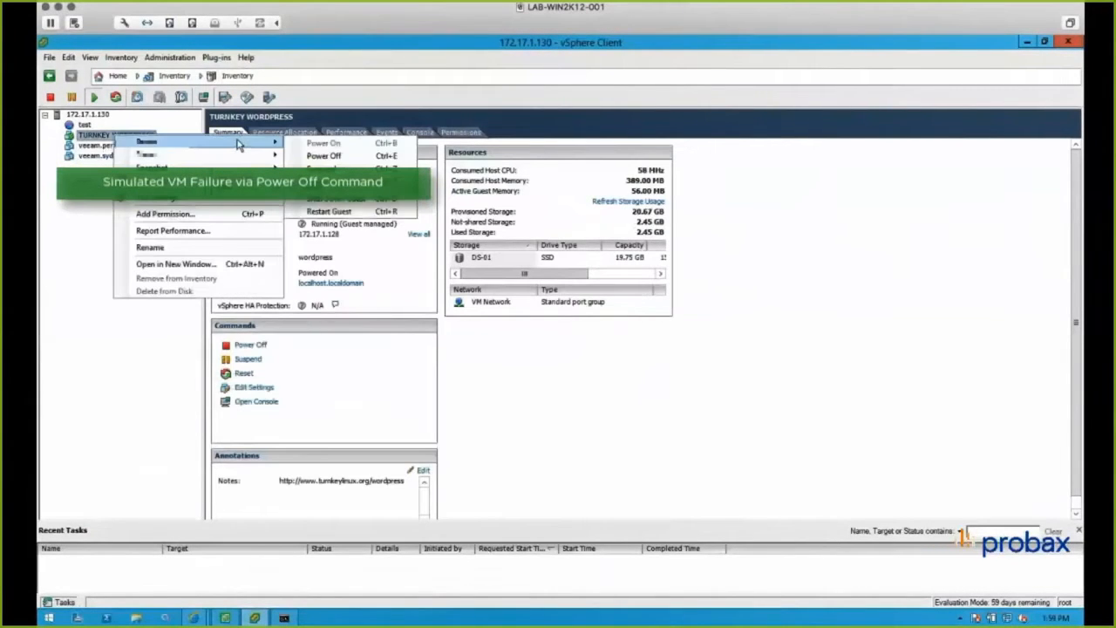
{"action": "left_click", "coordinate": [334, 156]}
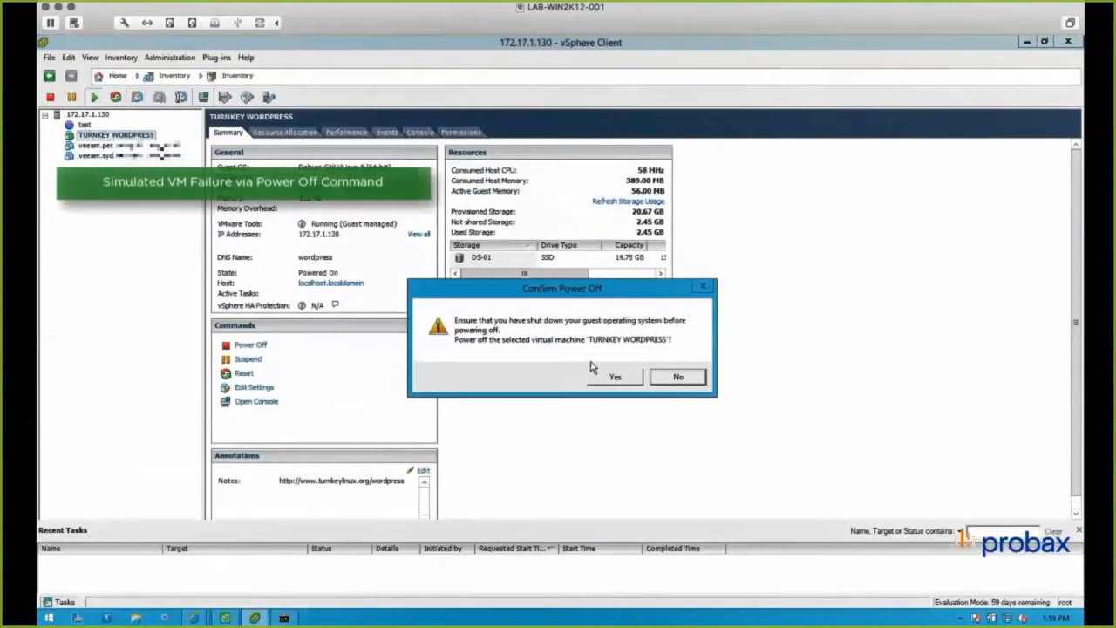
{"action": "left_click", "coordinate": [599, 378]}
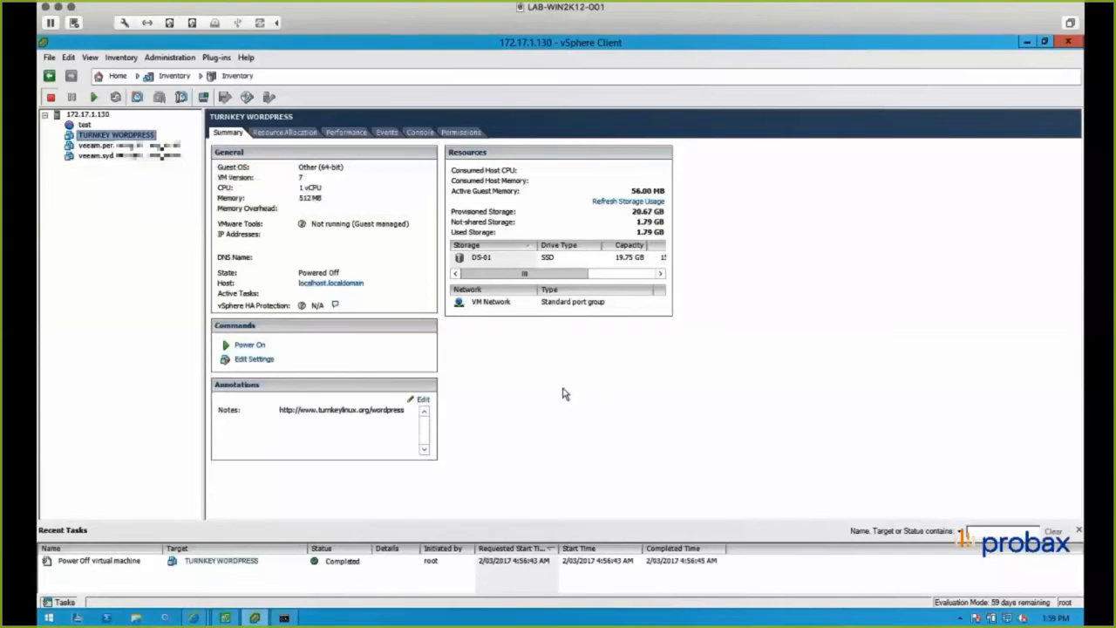
- Switch to Veeam Backup and Replication and start Failover Now for the TURNKEY WORDPRESS replica of the Sydney Test job
{"action": "left_click", "coordinate": [230, 618]}
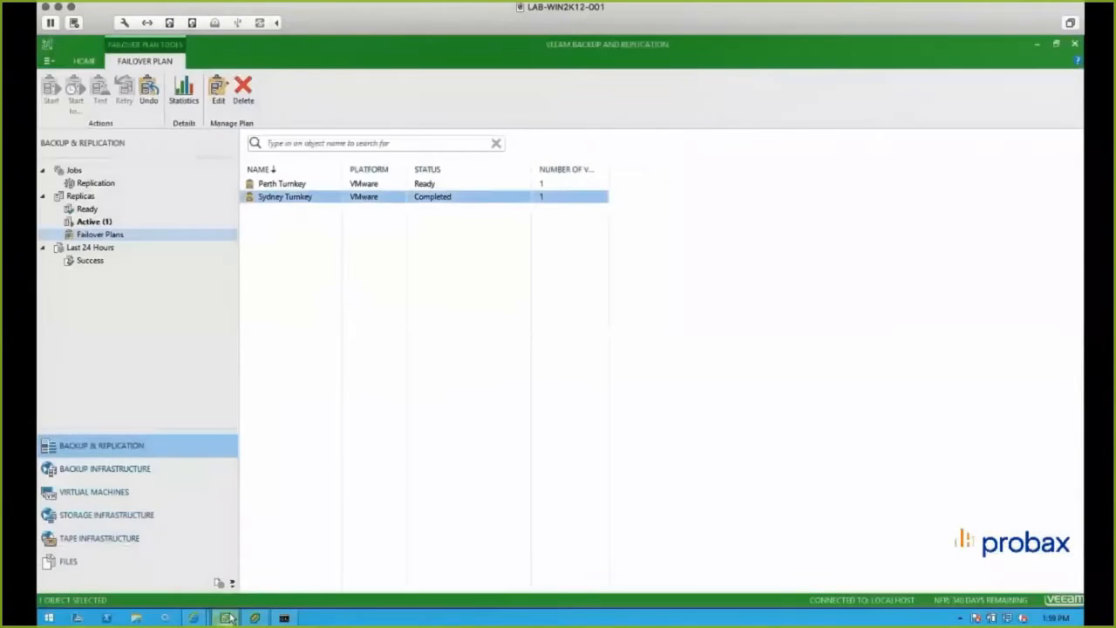
{"action": "left_click", "coordinate": [90, 201]}
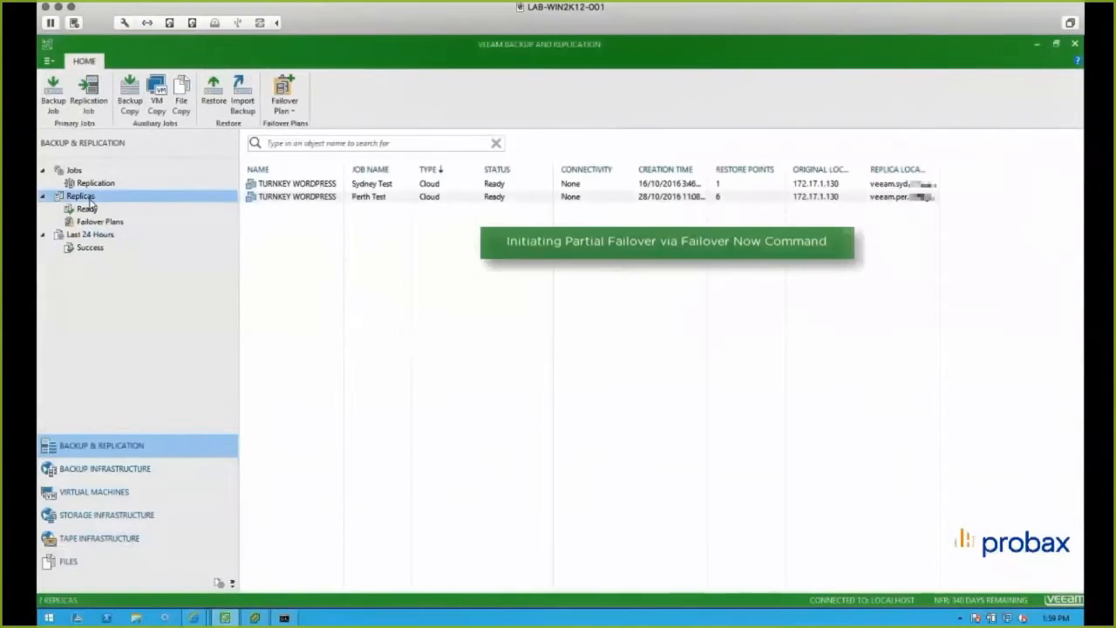
{"action": "right_click", "coordinate": [322, 185]}
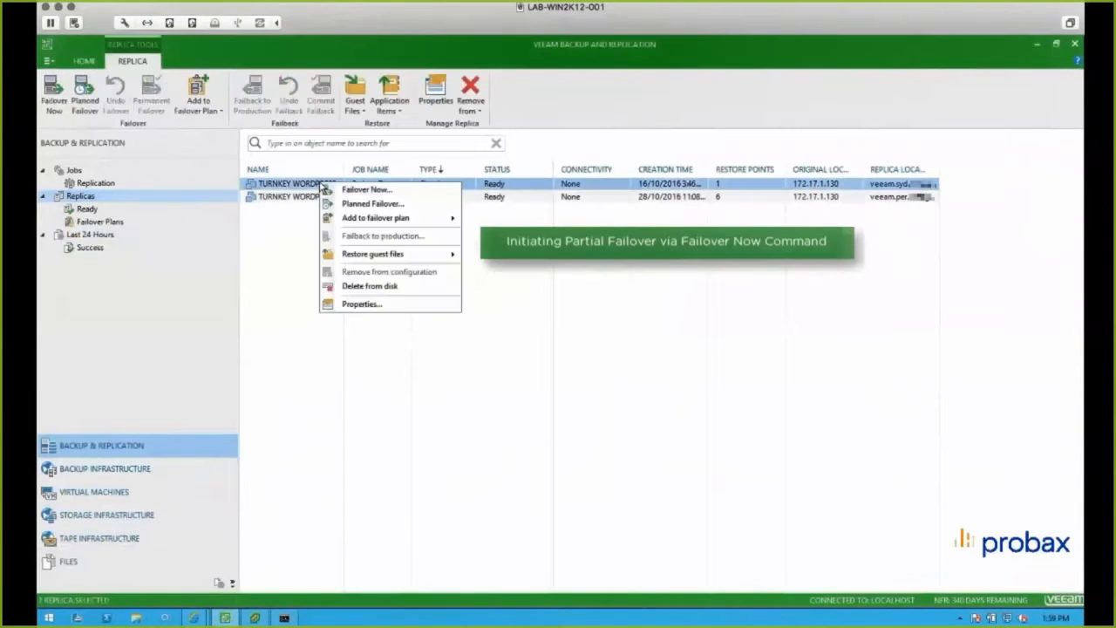
{"action": "left_click", "coordinate": [395, 191]}
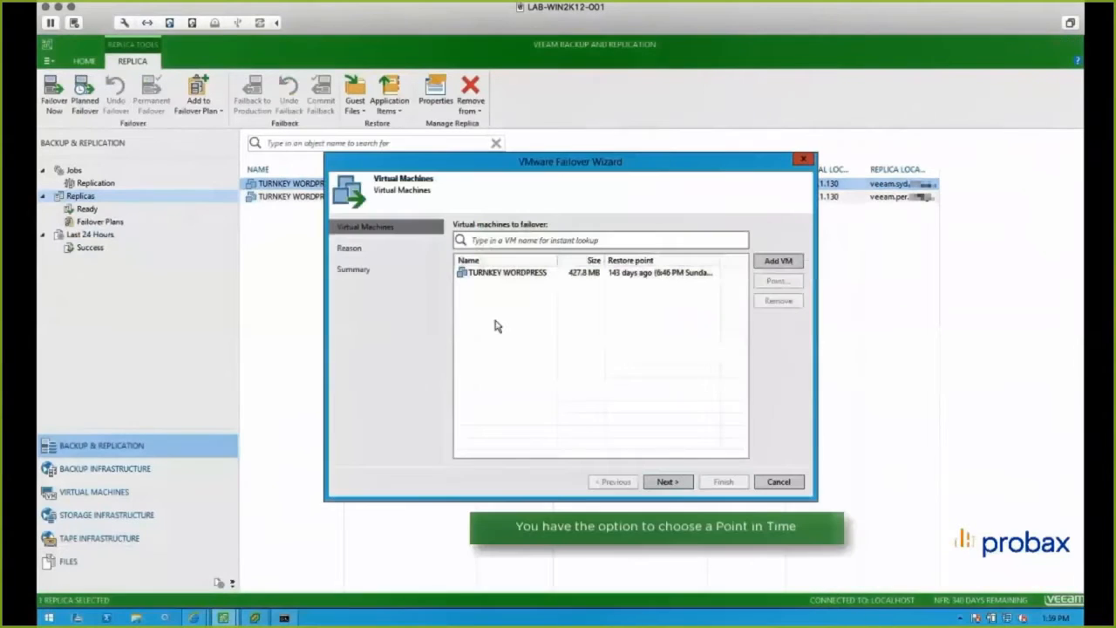
- Examine the restore points available for TURNKEY WORDPRESS under the Sydney Test job, then cancel the selection
{"action": "left_click", "coordinate": [519, 276]}
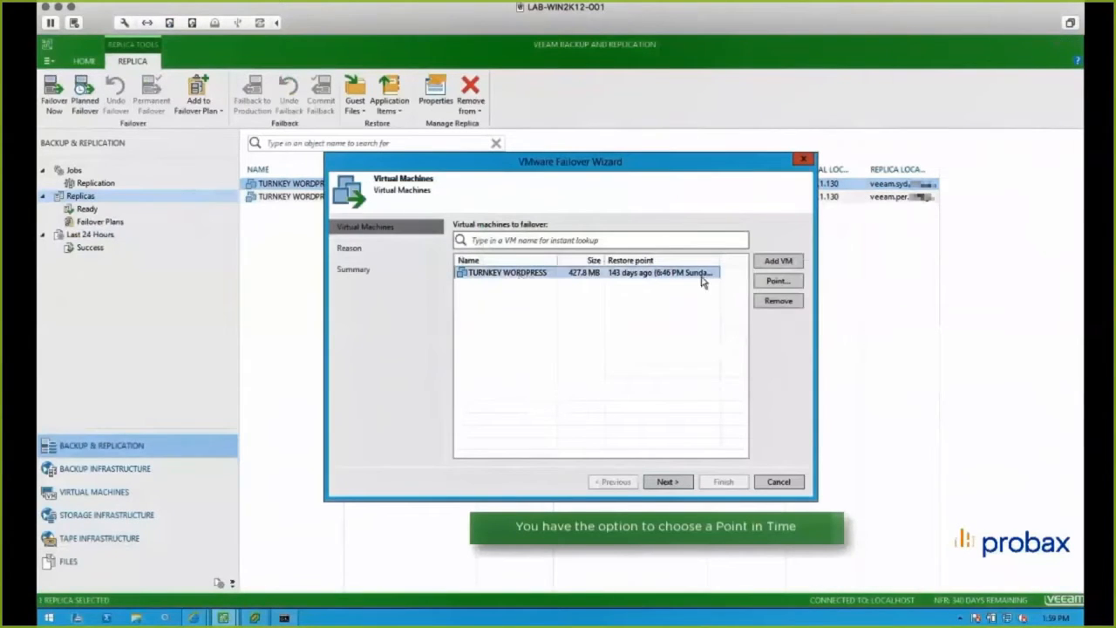
{"action": "left_click", "coordinate": [778, 282]}
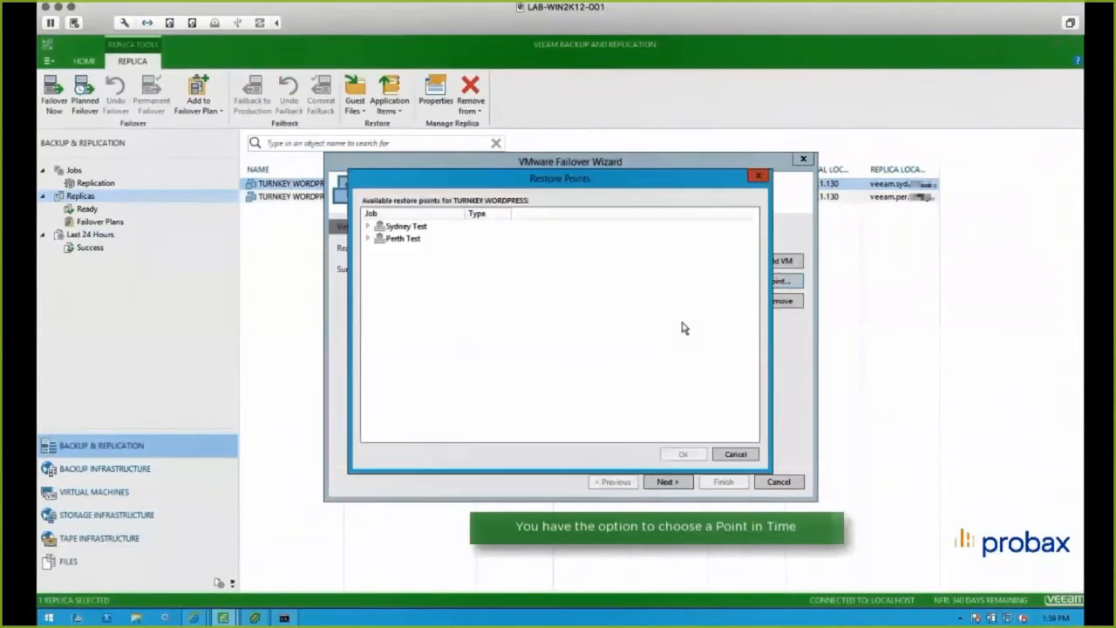
{"action": "left_click", "coordinate": [368, 227]}
{"action": "left_click", "coordinate": [437, 240]}
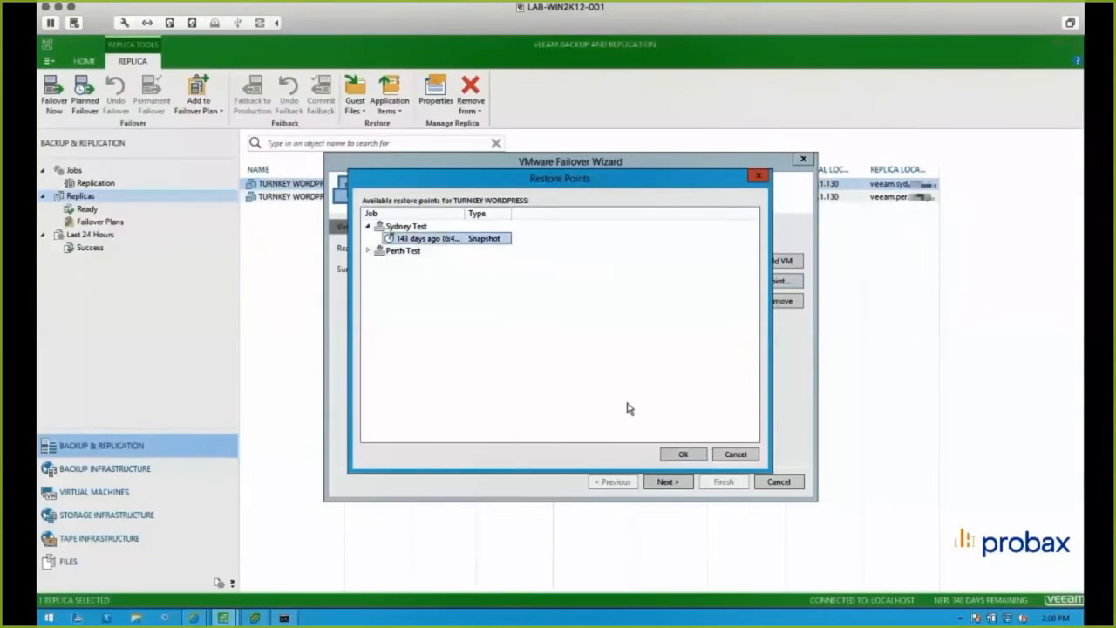
{"action": "left_click", "coordinate": [733, 455]}
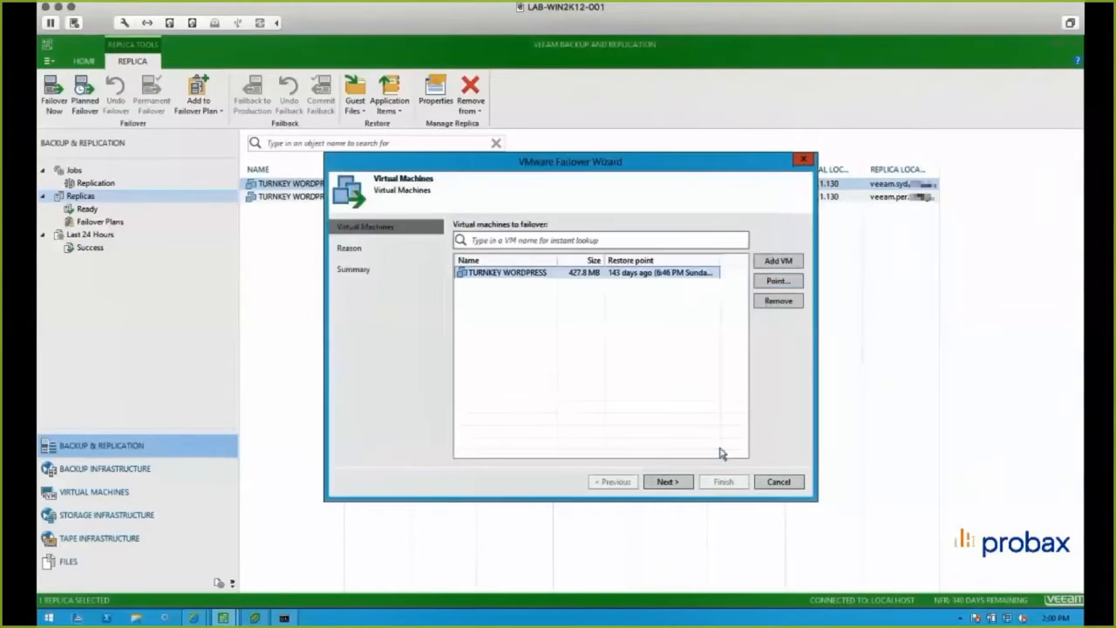
- Go through the remaining failover wizard pages with the default settings and finish the wizard to launch the failover
{"action": "left_click", "coordinate": [682, 484]}
{"action": "left_click", "coordinate": [681, 484]}
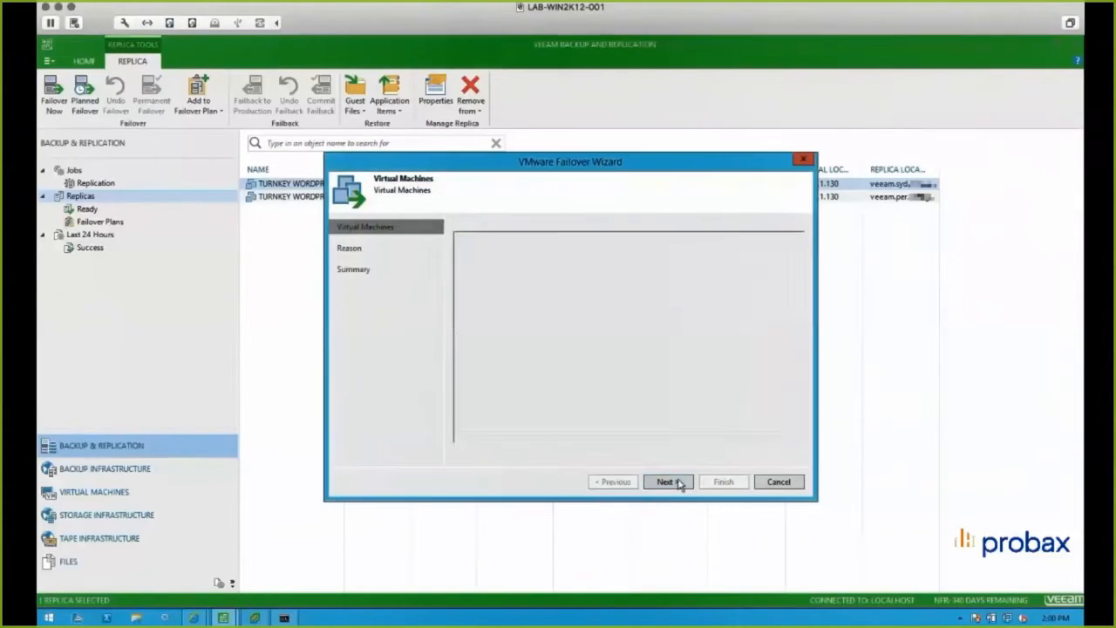
{"action": "left_click", "coordinate": [681, 484]}
{"action": "left_click", "coordinate": [724, 482]}
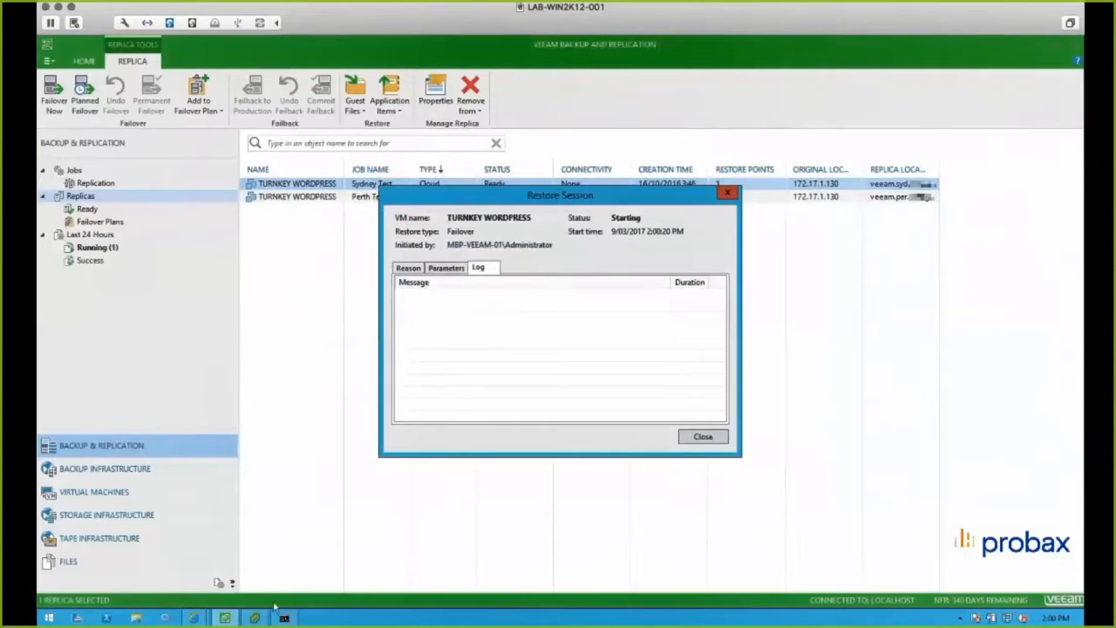
- Show the restore session log, the running ping and vSphere Client together, and select the Sydney Veeam appliance to monitor the failover
{"action": "left_click_drag", "start_coordinate": [606, 198], "coordinate": [919, 110]}
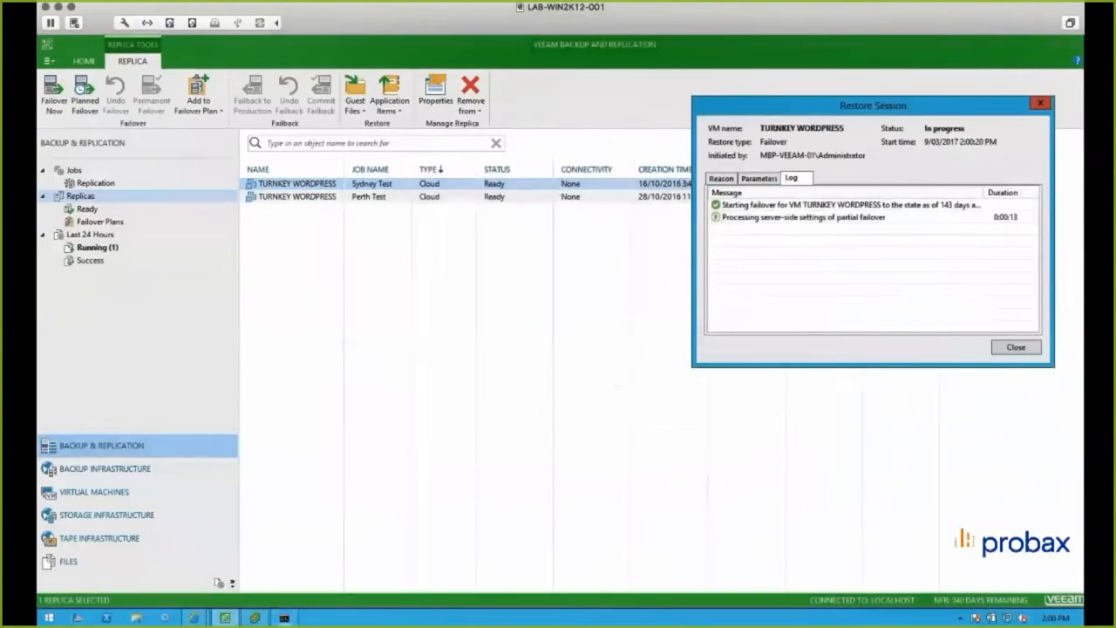
{"action": "left_click", "coordinate": [285, 617]}
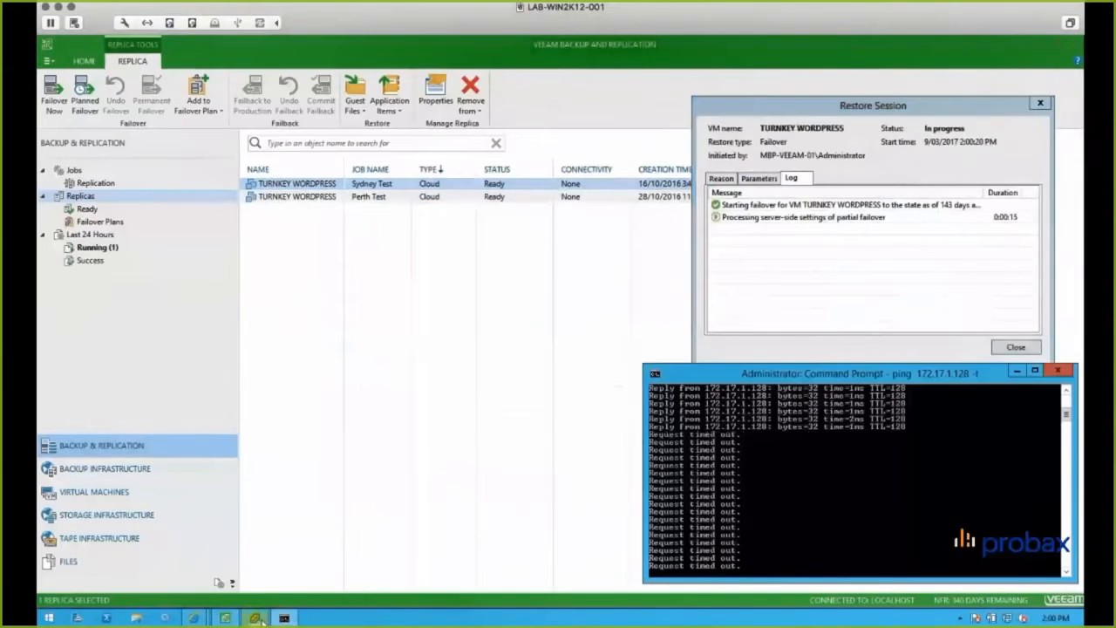
{"action": "left_click", "coordinate": [256, 617]}
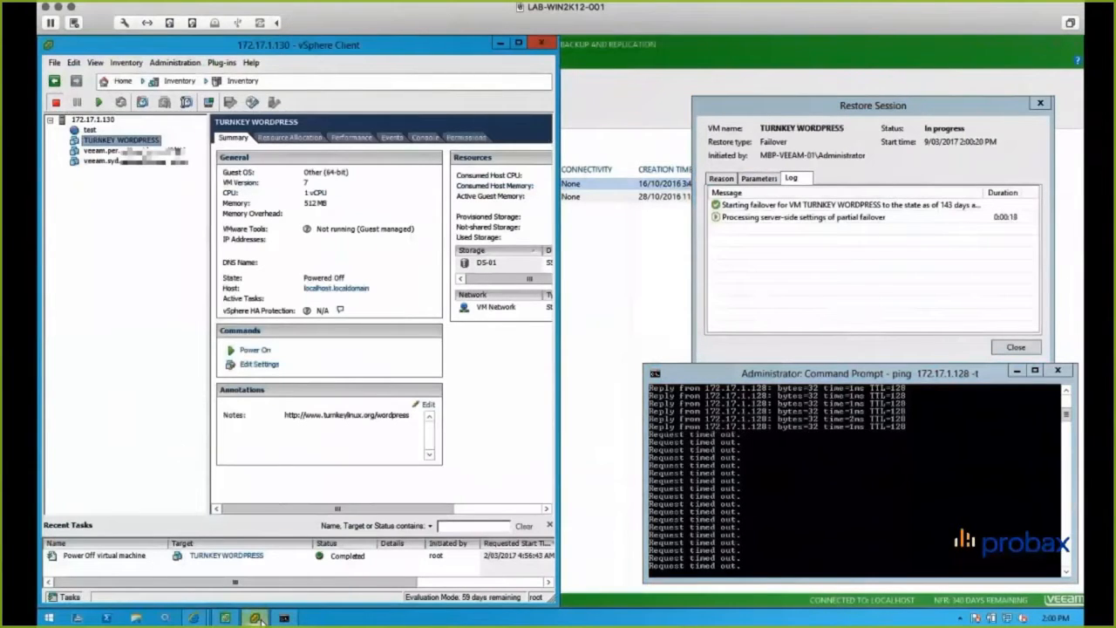
{"action": "left_click", "coordinate": [139, 162]}
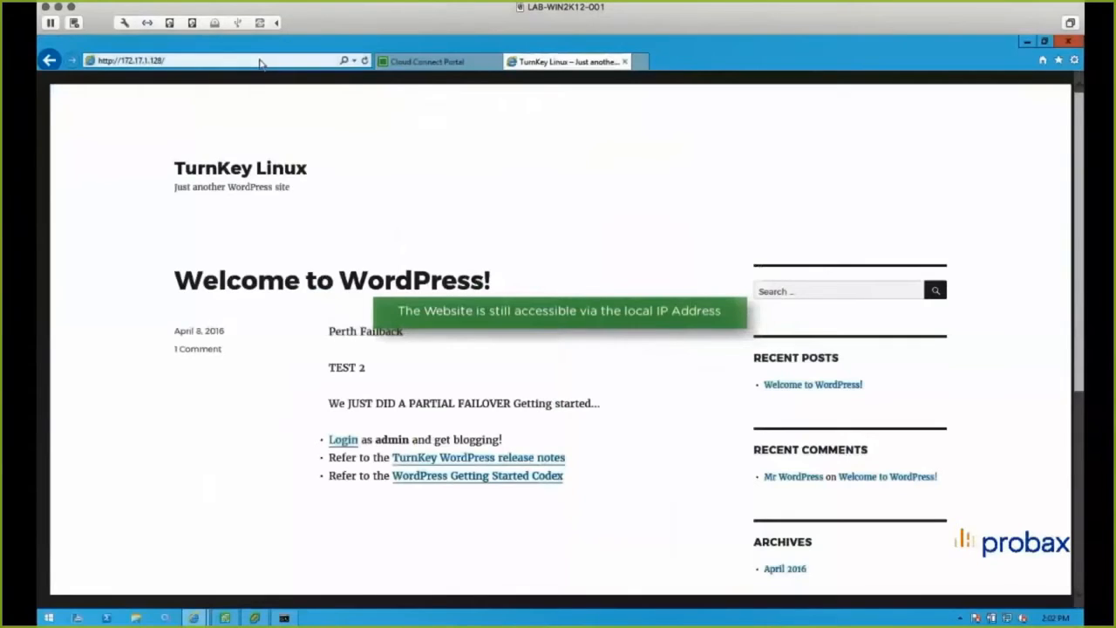
{"action": "left_click", "coordinate": [260, 59]}
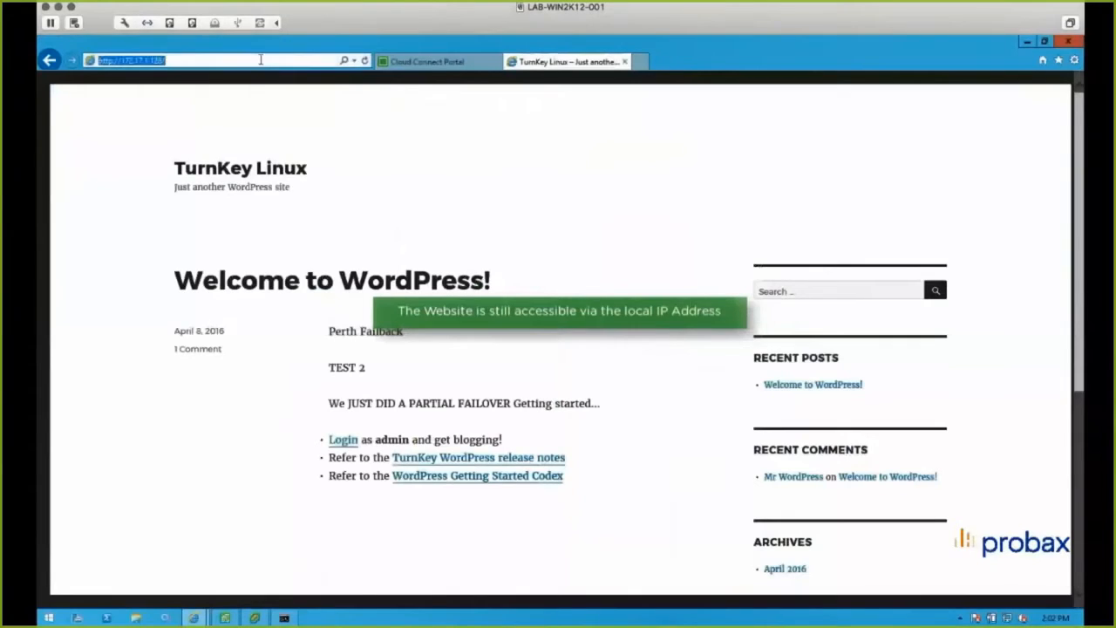
{"action": "key", "text": "Return"}
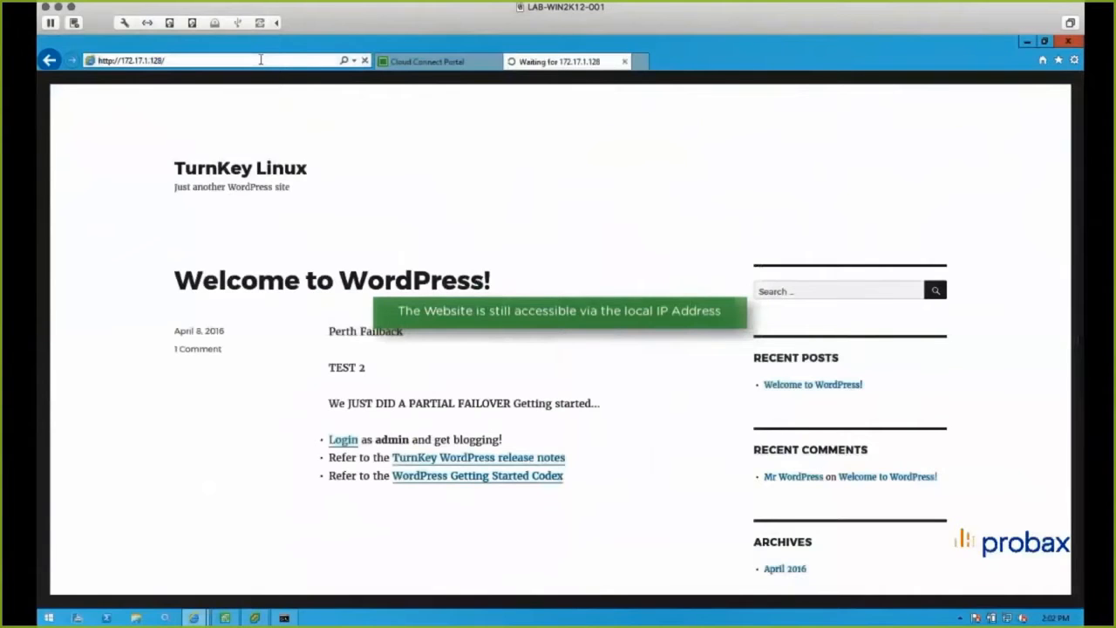
{"action": "left_click", "coordinate": [260, 60]}
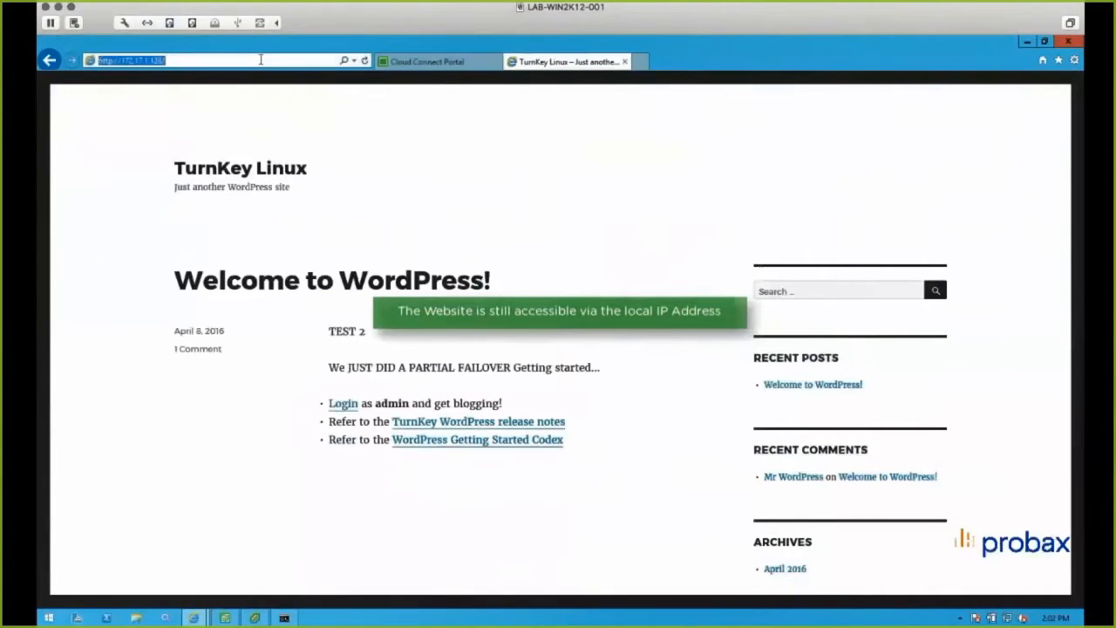
{"action": "left_click", "coordinate": [260, 60]}
{"action": "type", "text": "wp-admin/"}
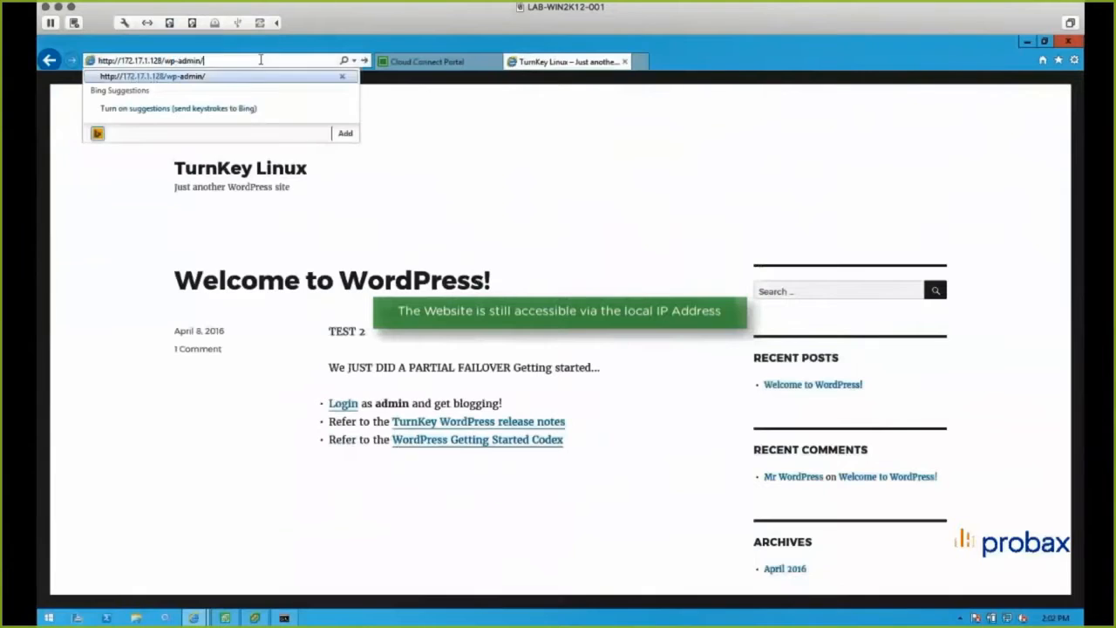
{"action": "key", "text": "Return"}
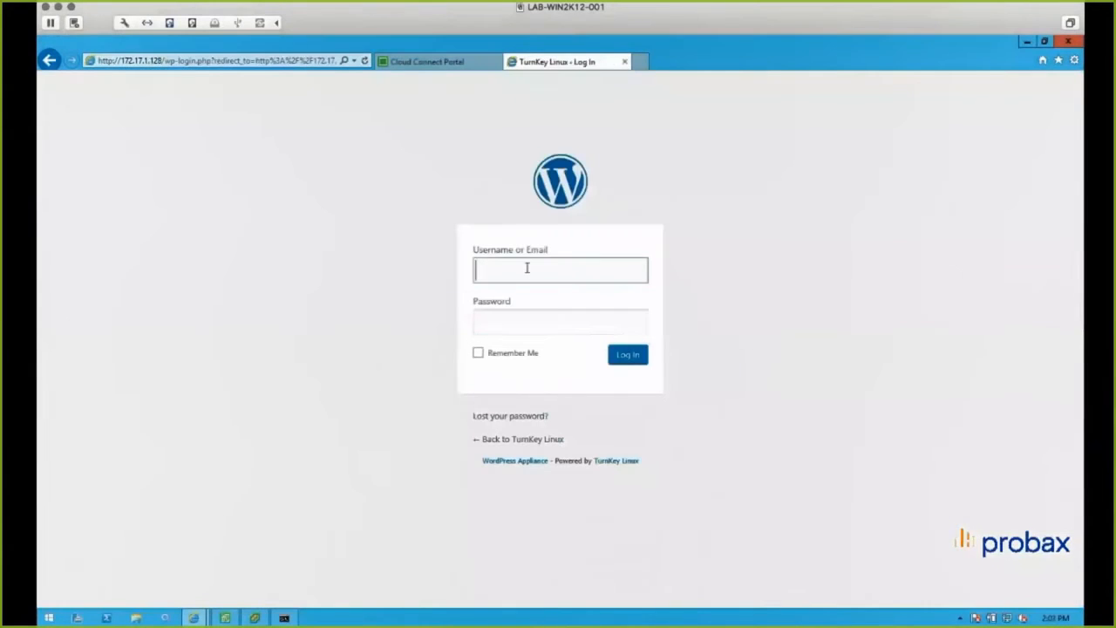
- Log in to WordPress with the saved admin account
{"action": "left_click", "coordinate": [527, 268]}
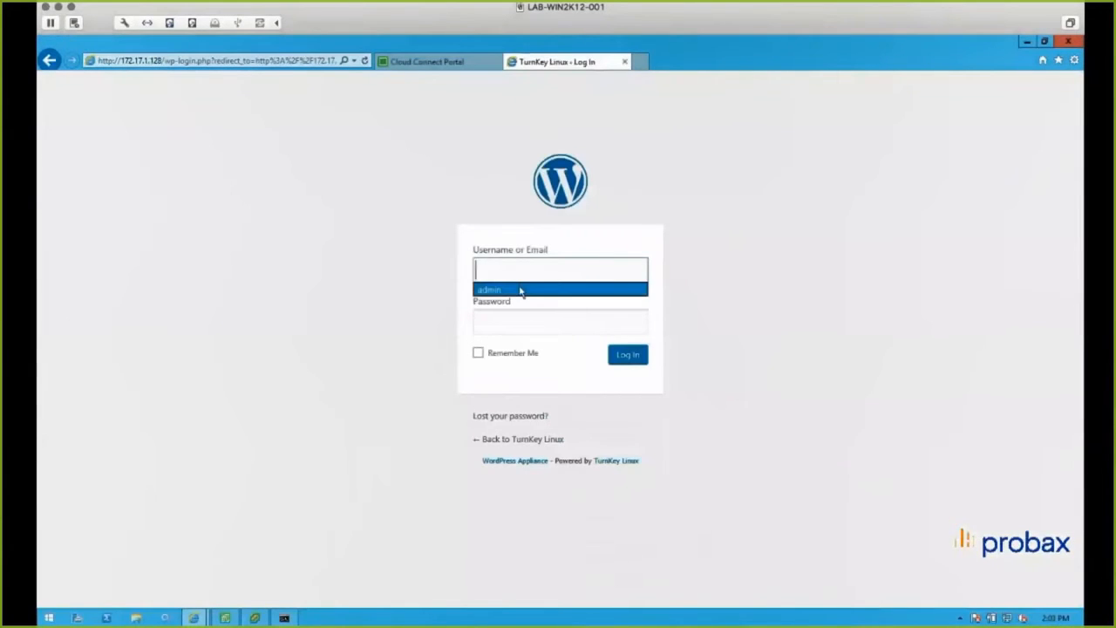
{"action": "left_click", "coordinate": [522, 289]}
{"action": "left_click", "coordinate": [623, 358]}
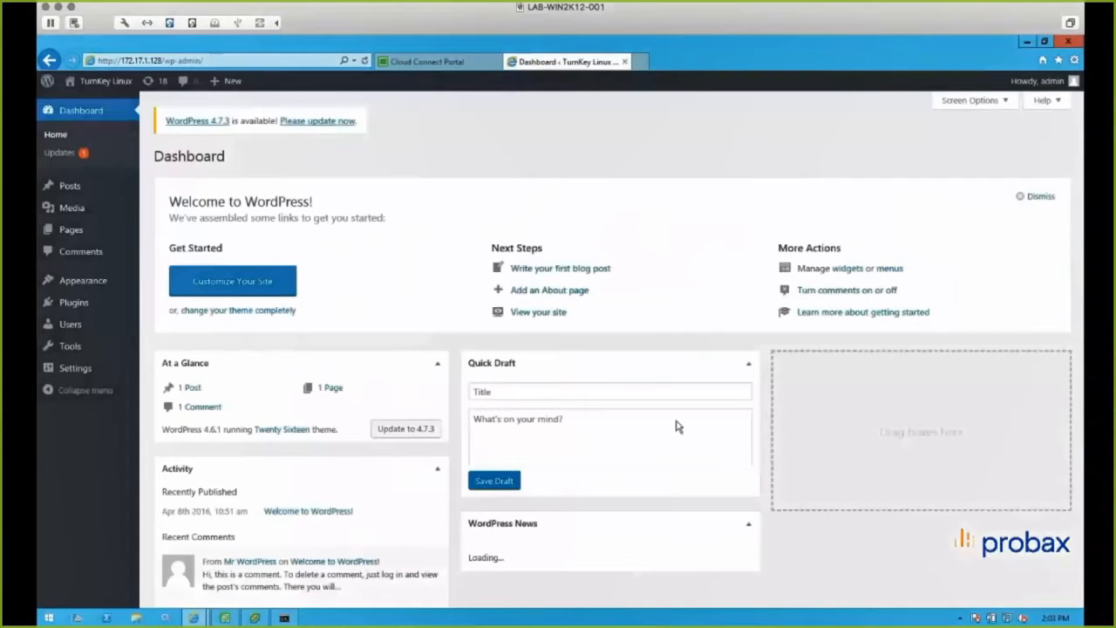
- In the "Welcome to WordPress!" post, replace the two paragraphs above the list with "Cloud Connect Replication Demo" and update the post
{"action": "left_click", "coordinate": [76, 188]}
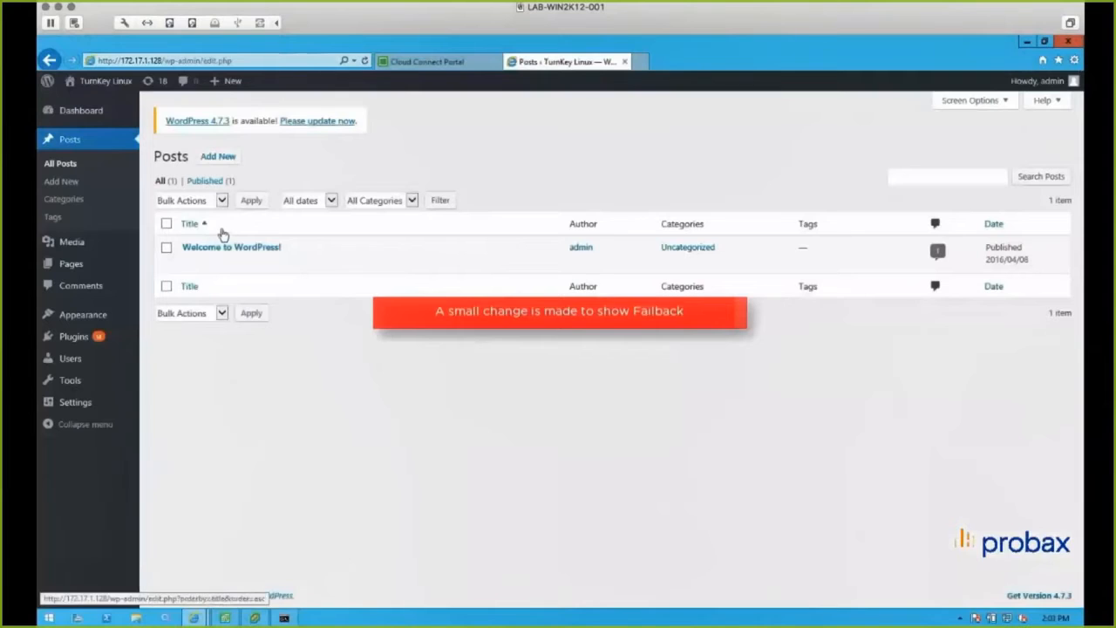
{"action": "mouse_move", "coordinate": [218, 253]}
{"action": "left_click", "coordinate": [188, 263]}
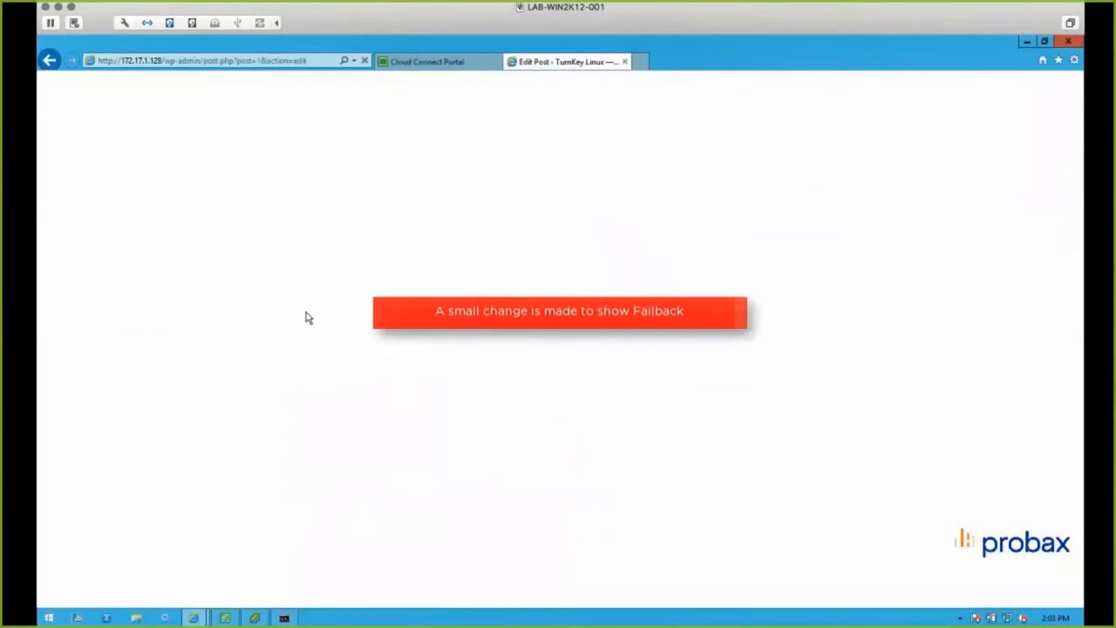
{"action": "left_click_drag", "start_coordinate": [179, 300], "coordinate": [447, 337]}
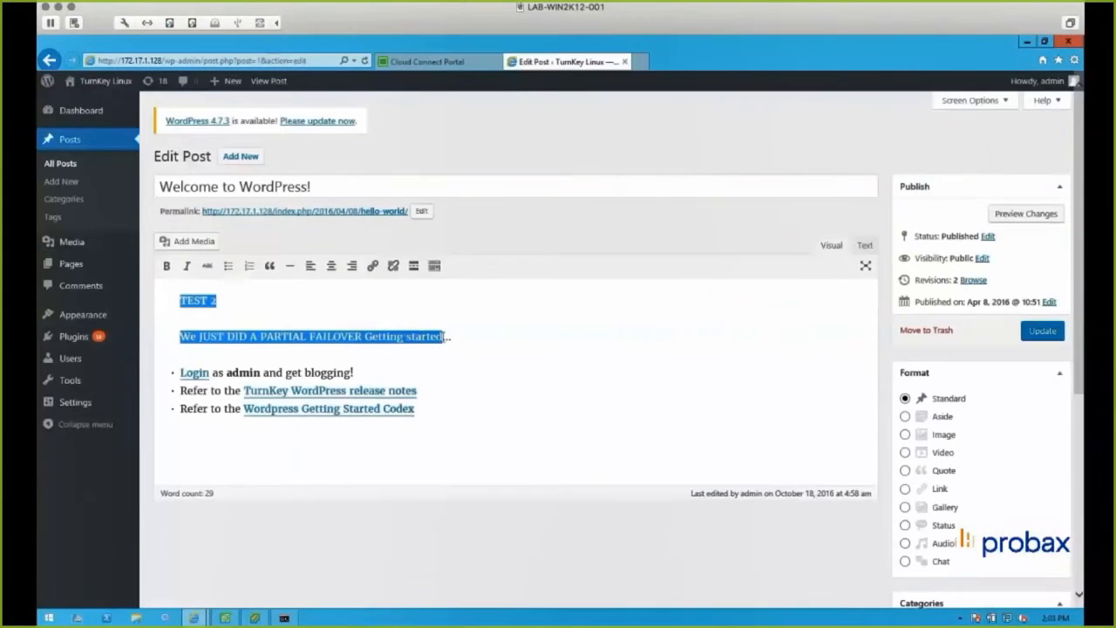
{"action": "type", "text": "Cloud "}
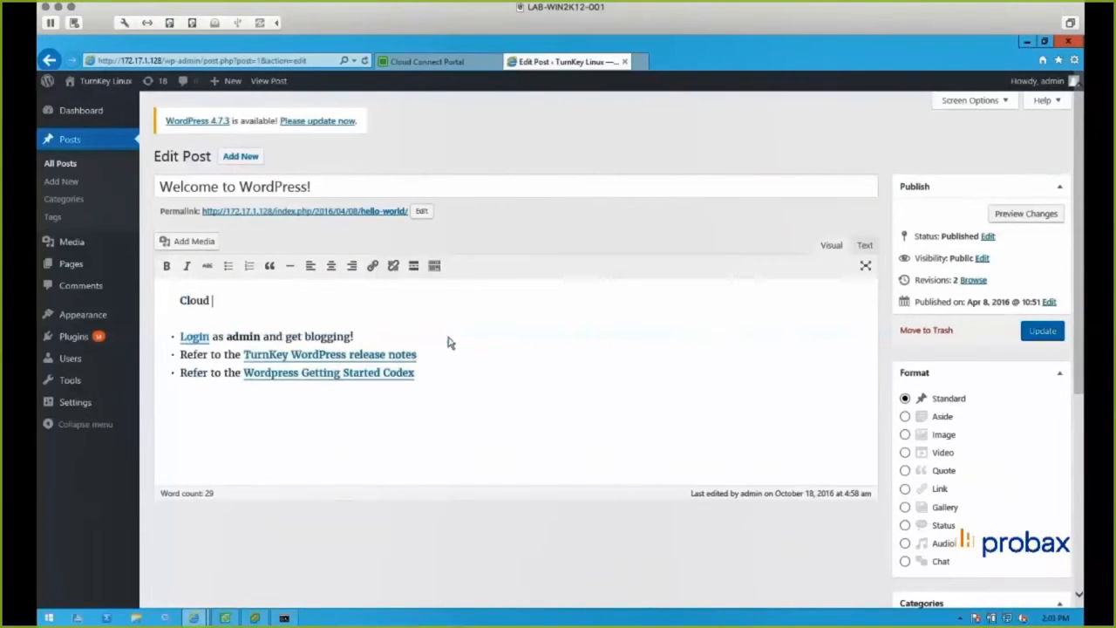
{"action": "type", "text": "Connect Replic"}
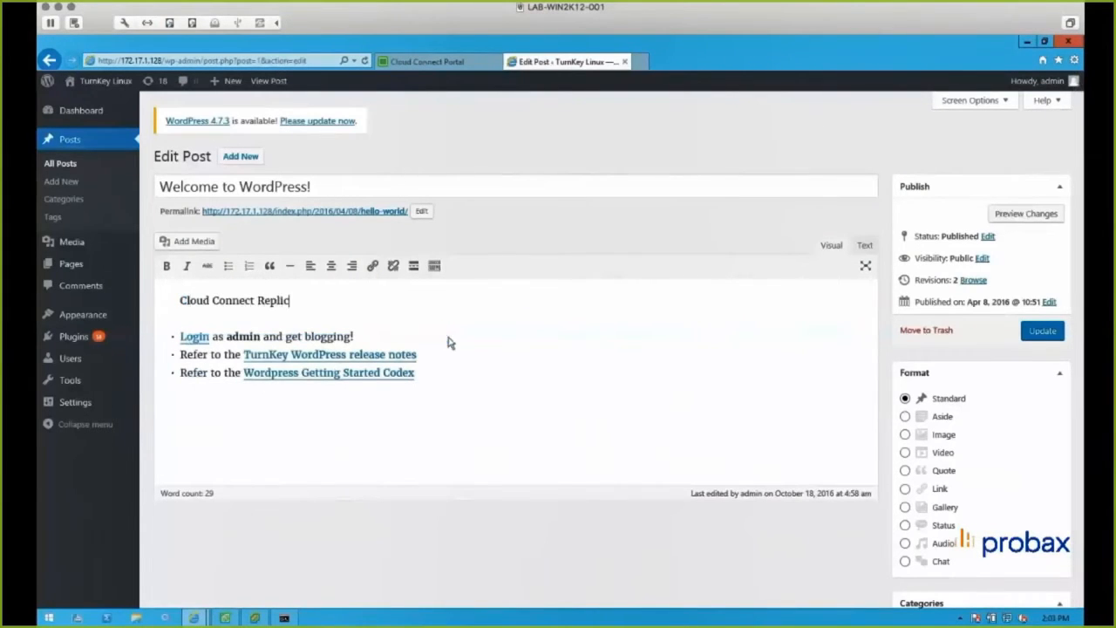
{"action": "type", "text": "ation Demo"}
{"action": "left_click", "coordinate": [1040, 336]}
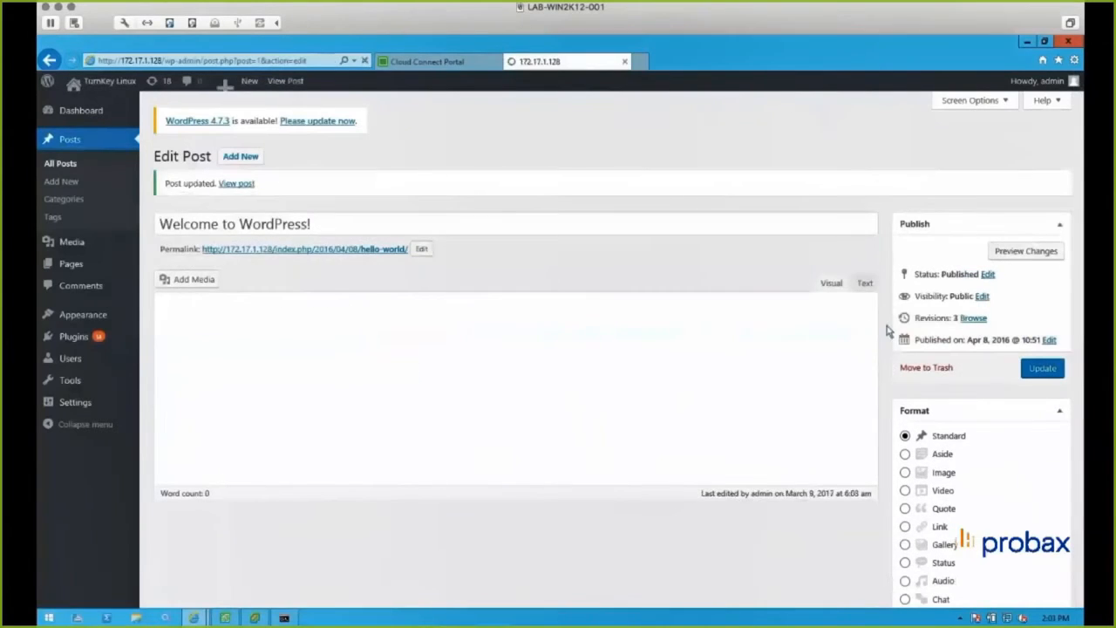
{"action": "mouse_move", "coordinate": [100, 83]}
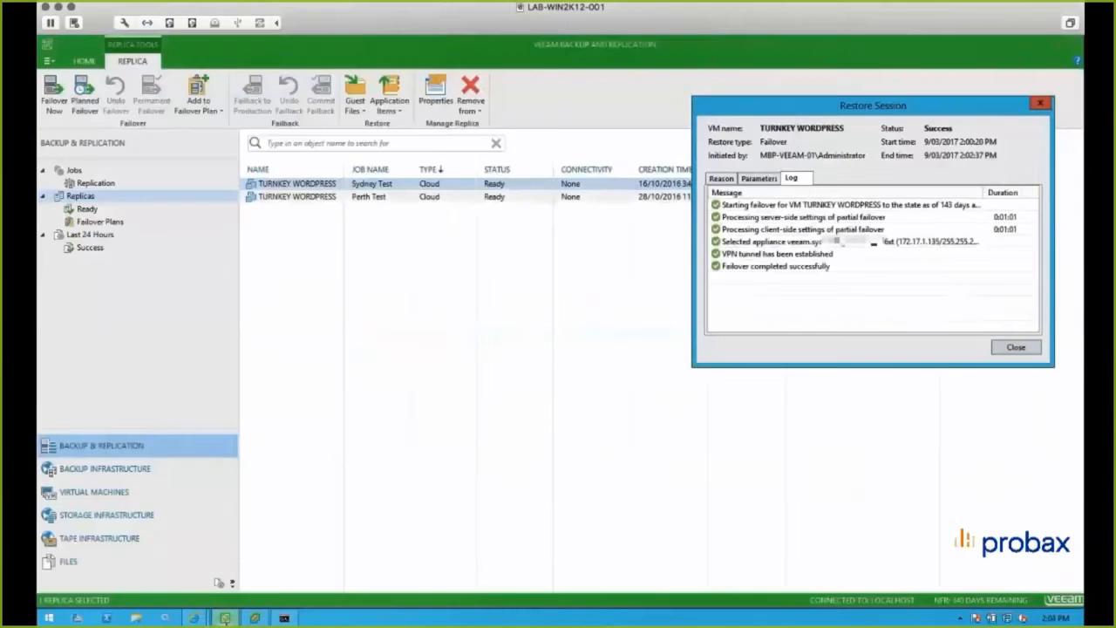
- Close the completed failover session log and display the active replicas
{"action": "left_click", "coordinate": [1016, 348]}
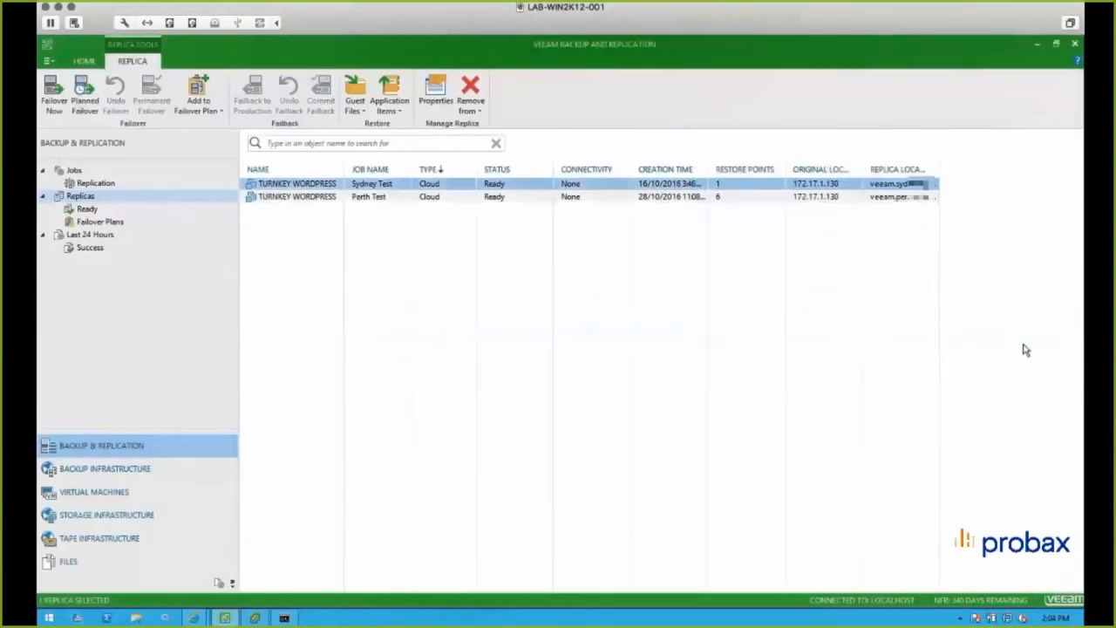
{"action": "left_click", "coordinate": [101, 199]}
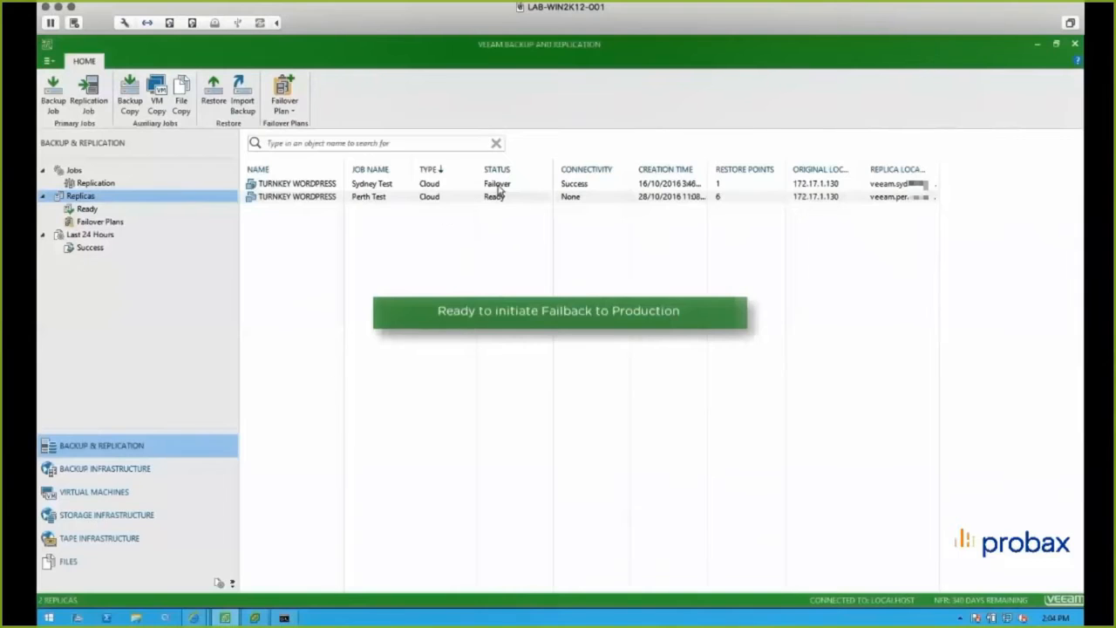
{"action": "left_click", "coordinate": [94, 223]}
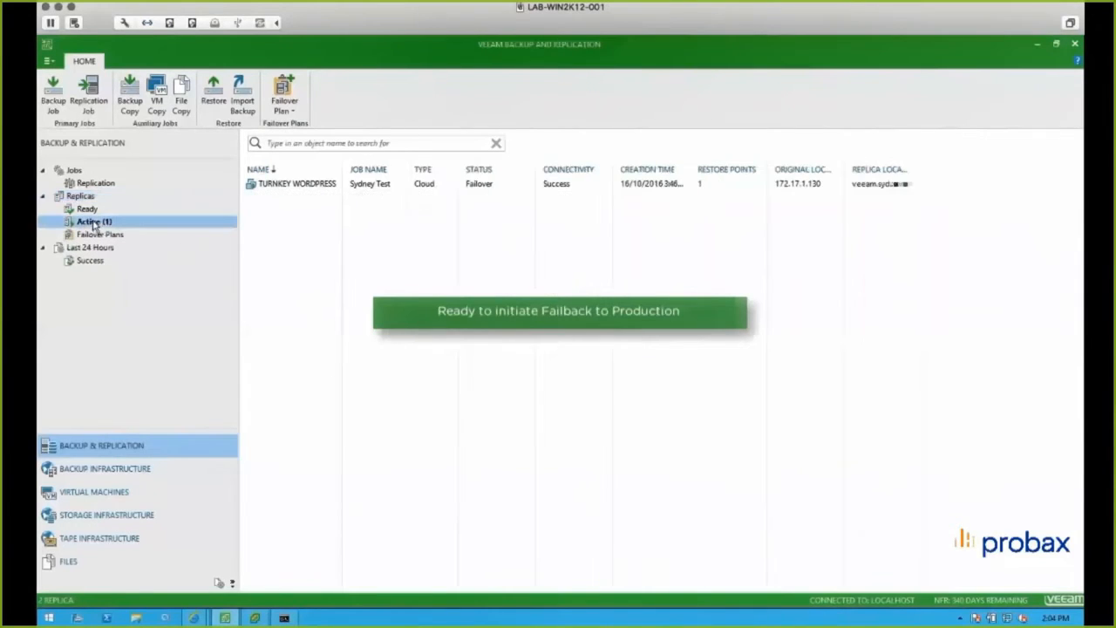
- Start failback of the Sydney TURNKEY WORDPRESS replica to the original VM, keeping VM tag restore on and enabling power-on after restoring
{"action": "right_click", "coordinate": [303, 187]}
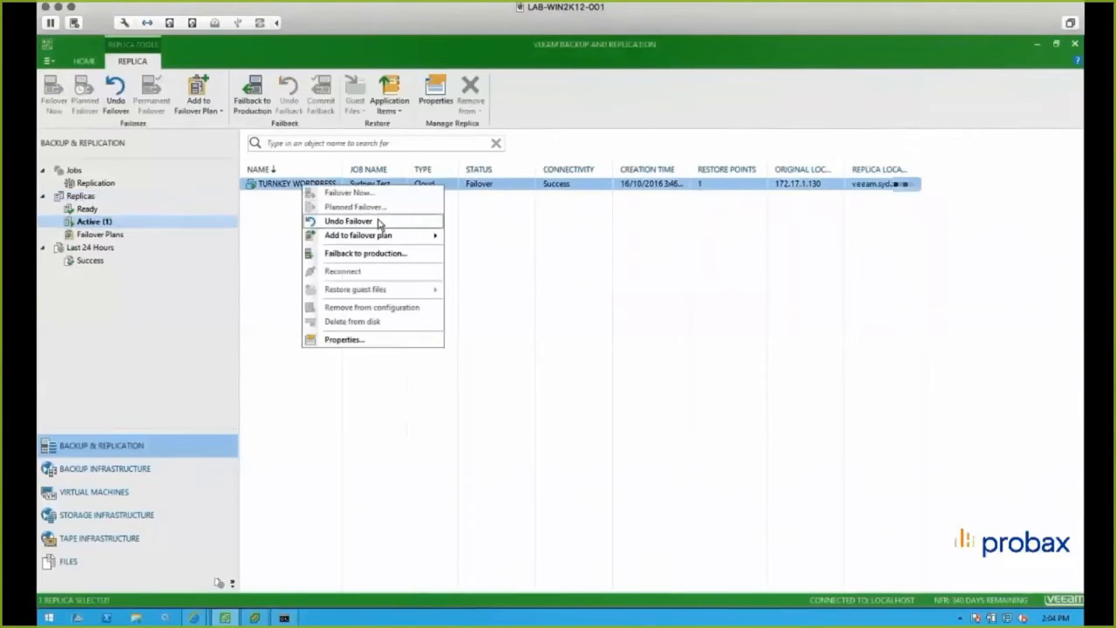
{"action": "left_click", "coordinate": [380, 253]}
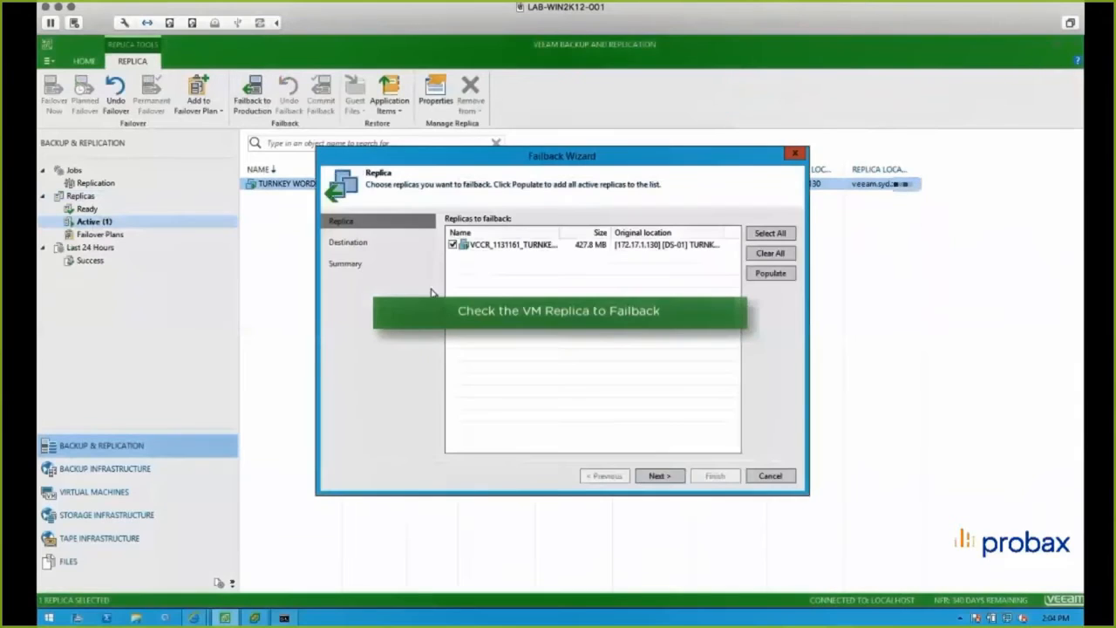
{"action": "left_click", "coordinate": [527, 248]}
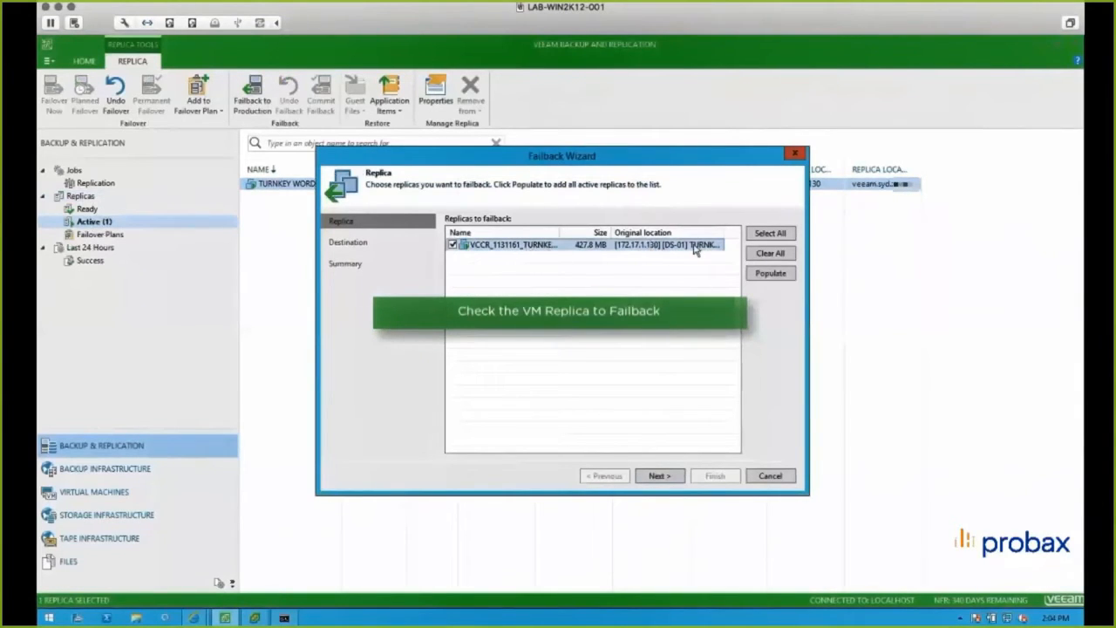
{"action": "left_click", "coordinate": [663, 476]}
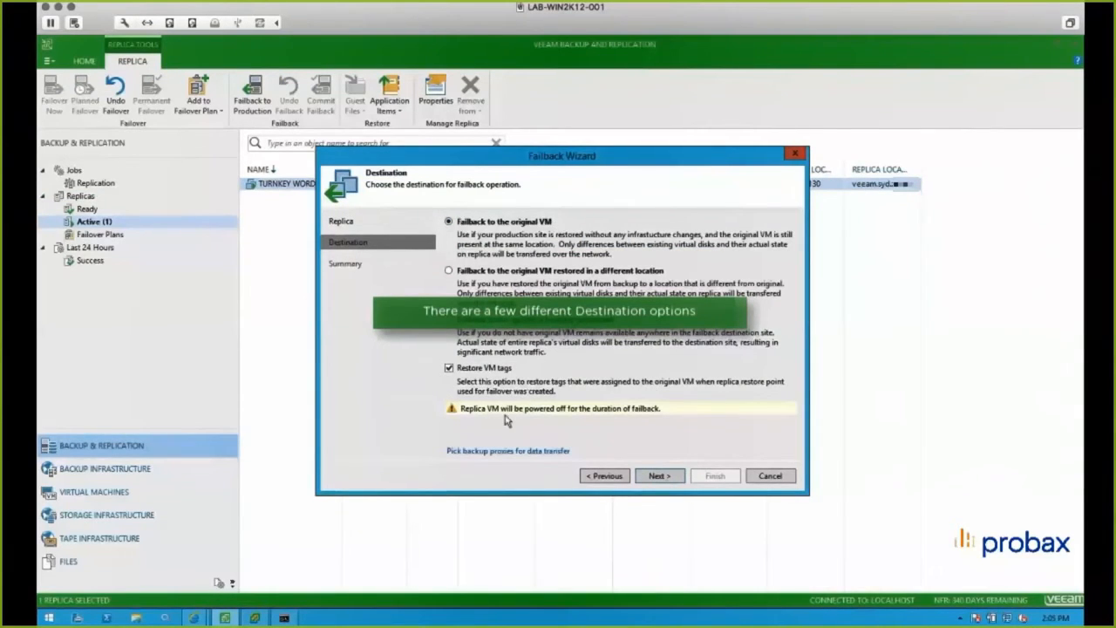
{"action": "left_click", "coordinate": [656, 476]}
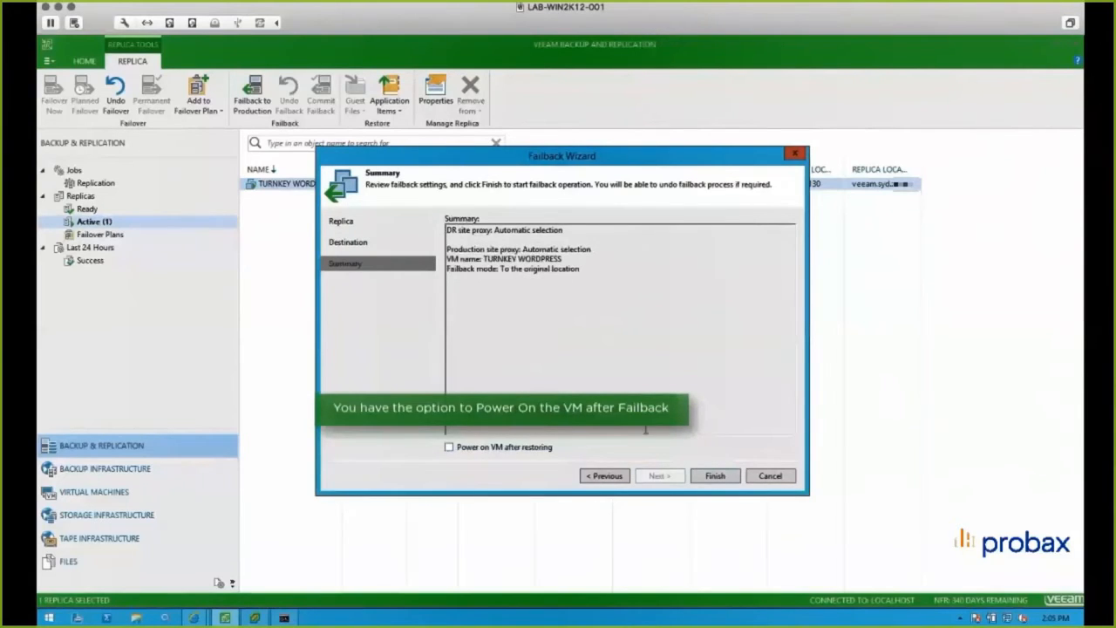
{"action": "left_click", "coordinate": [532, 449]}
{"action": "left_click", "coordinate": [712, 476]}
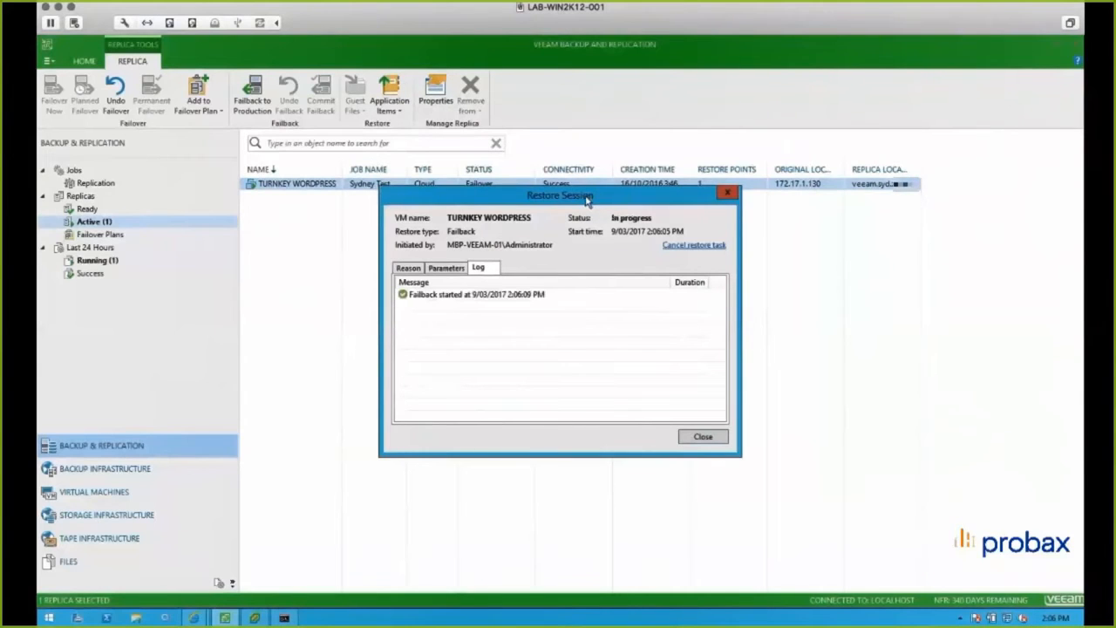
- Arrange the failback session log beside the running ping and vSphere Client to monitor the failback
{"action": "left_click_drag", "start_coordinate": [587, 199], "coordinate": [886, 96]}
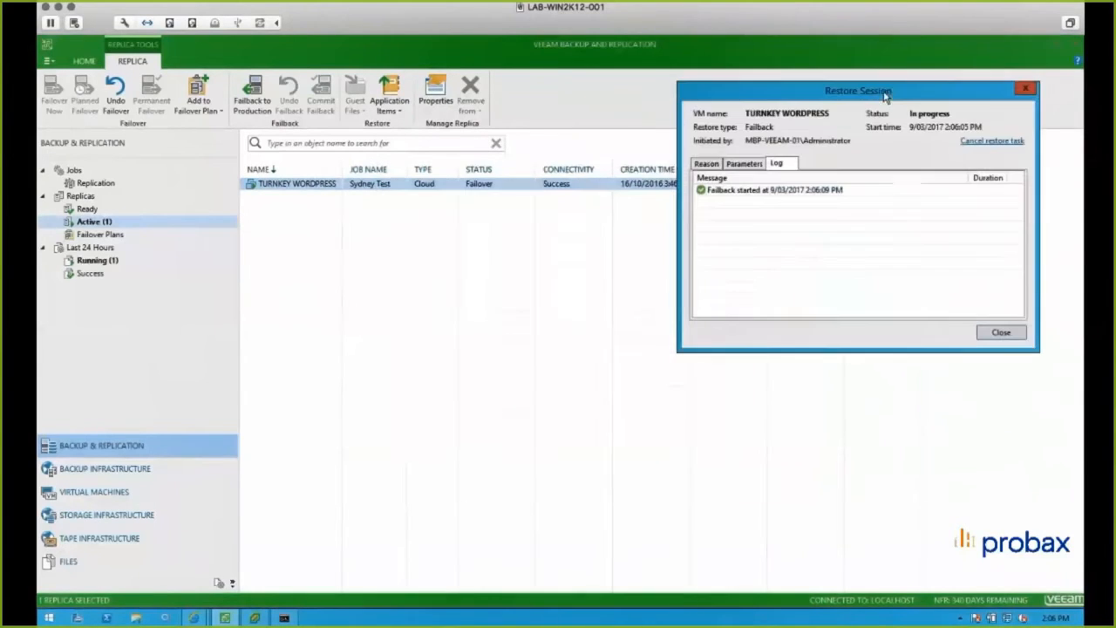
{"action": "left_click", "coordinate": [285, 619]}
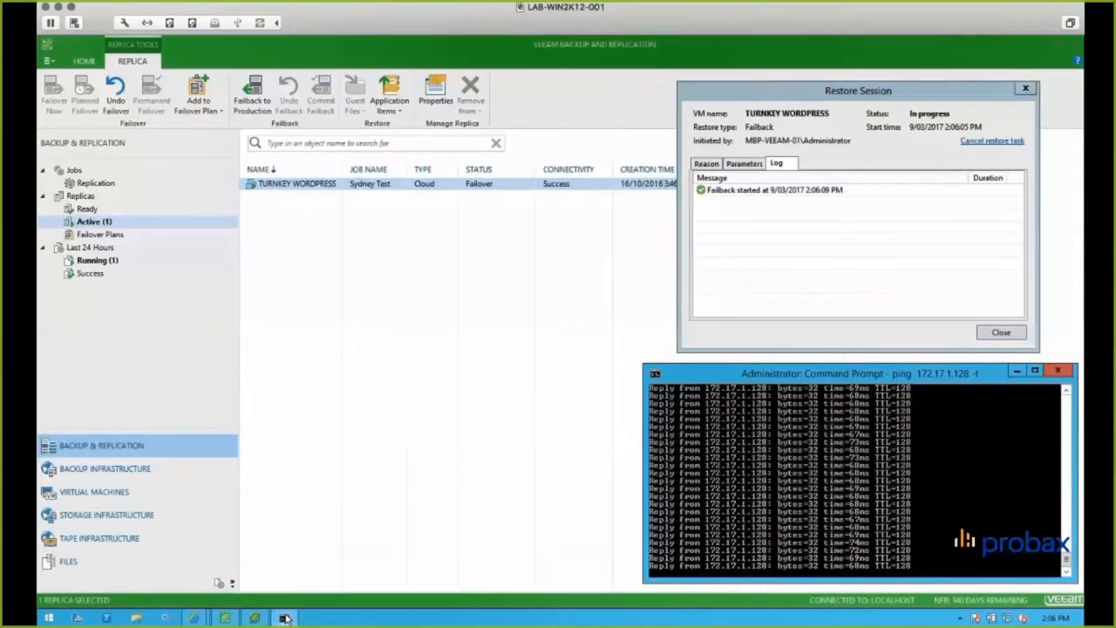
{"action": "left_click", "coordinate": [253, 619]}
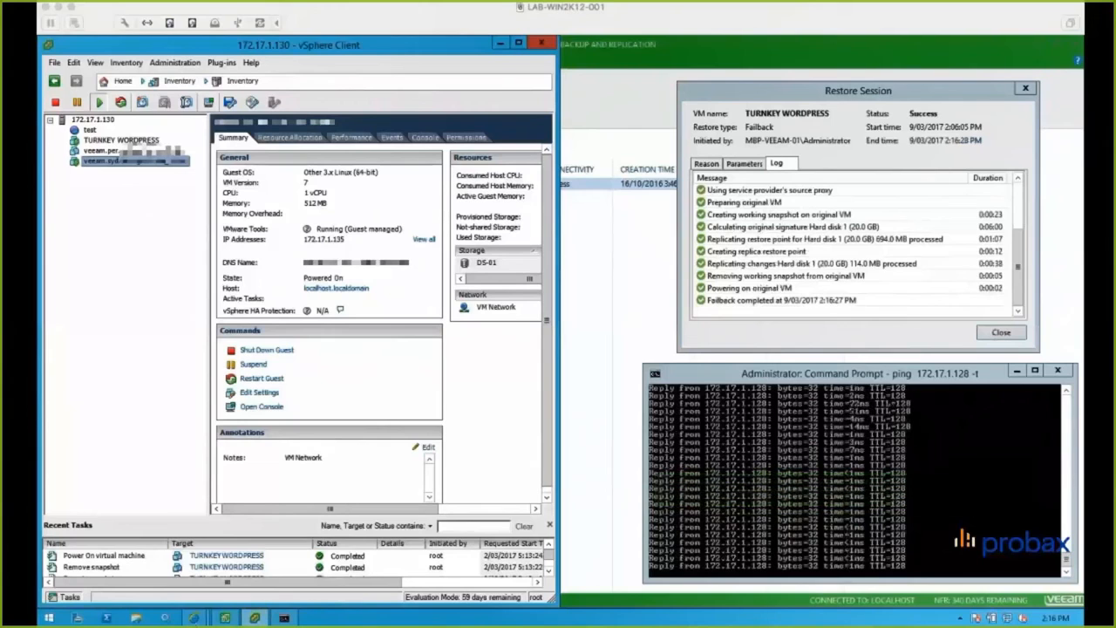
{"action": "mouse_move", "coordinate": [193, 618]}
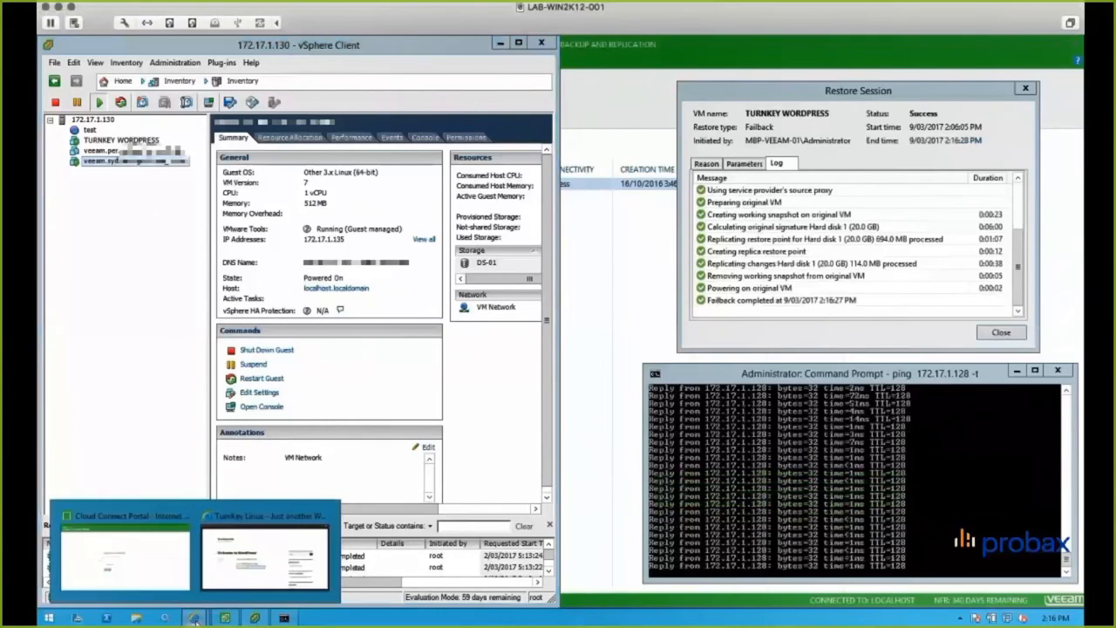
{"action": "left_click", "coordinate": [222, 585]}
{"action": "left_click", "coordinate": [225, 63]}
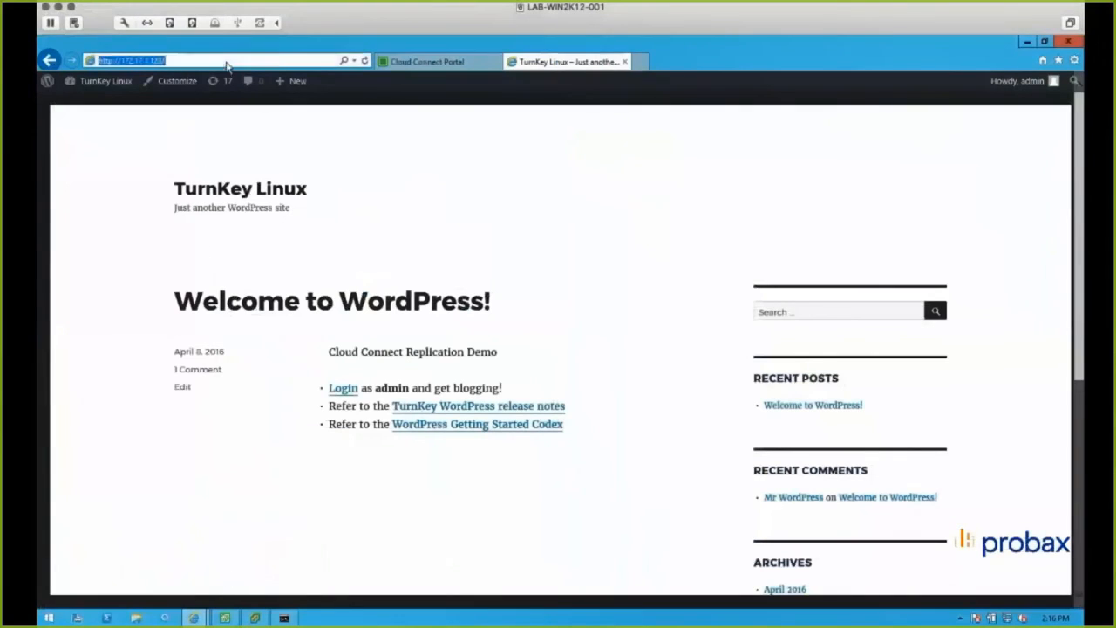
{"action": "left_click", "coordinate": [227, 61]}
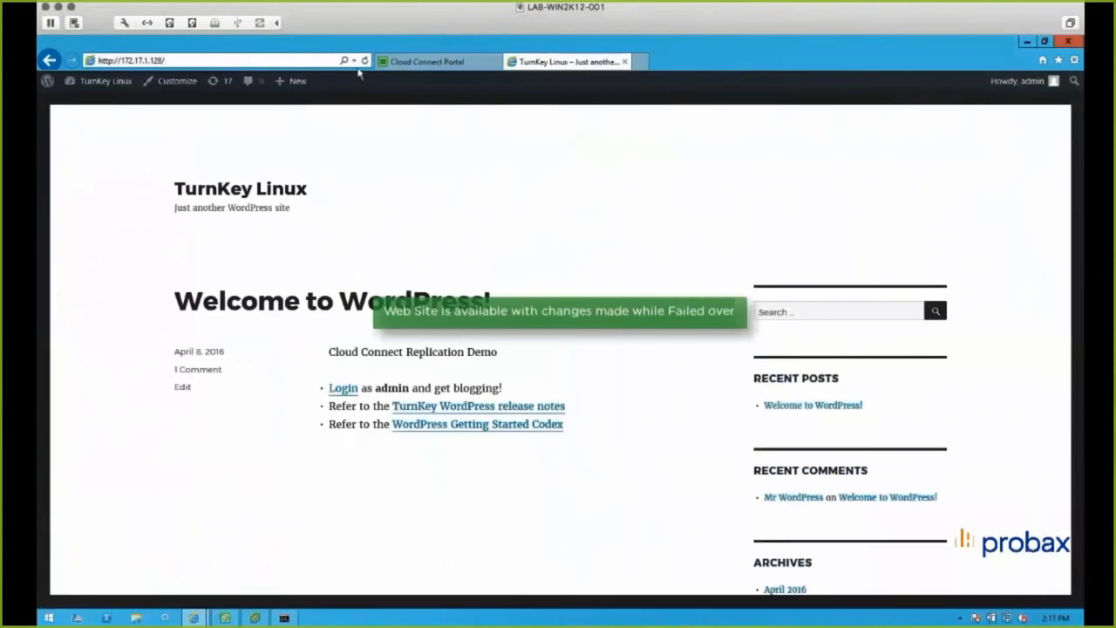
{"action": "left_click", "coordinate": [364, 62]}
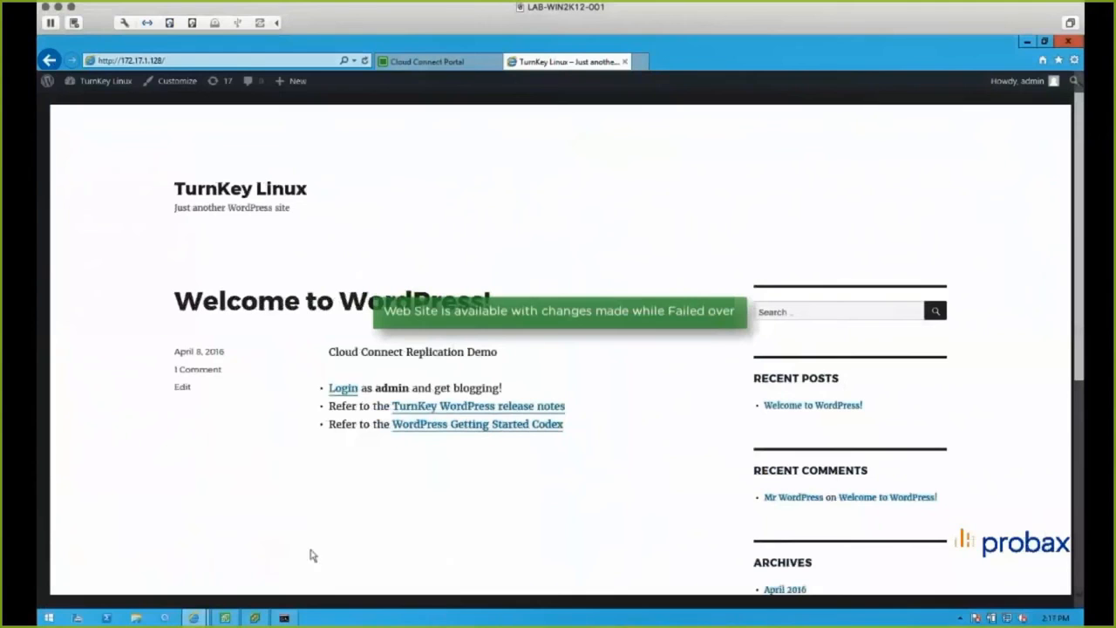
- Return to Veeam Backup and Replication, close the failback session log, and display the active replicas again
{"action": "left_click", "coordinate": [256, 617]}
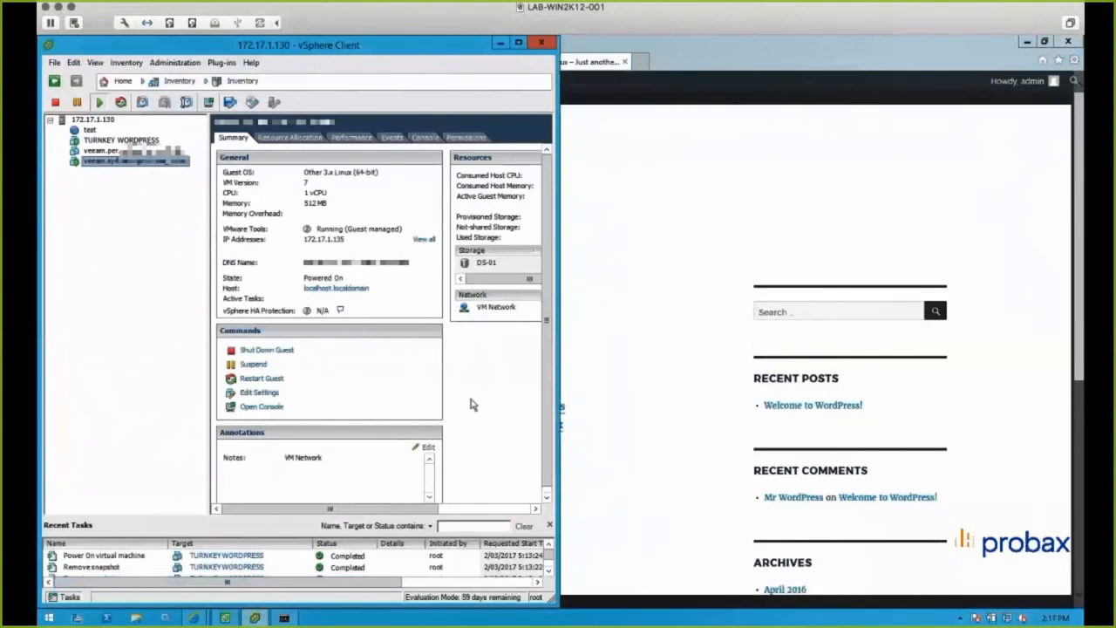
{"action": "left_click", "coordinate": [228, 618]}
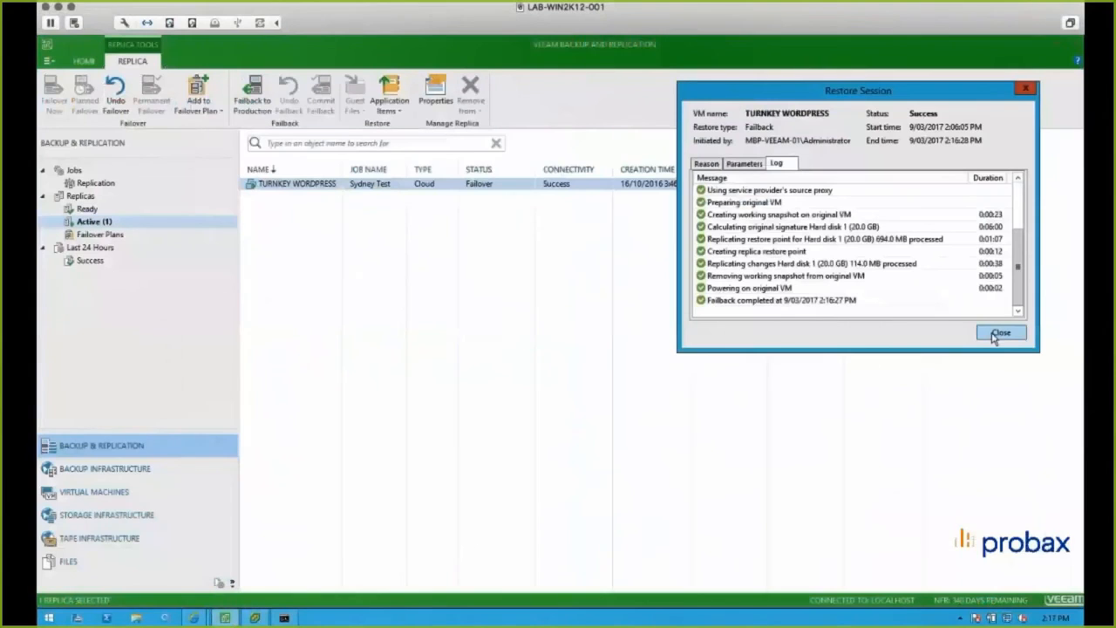
{"action": "left_click", "coordinate": [1001, 333]}
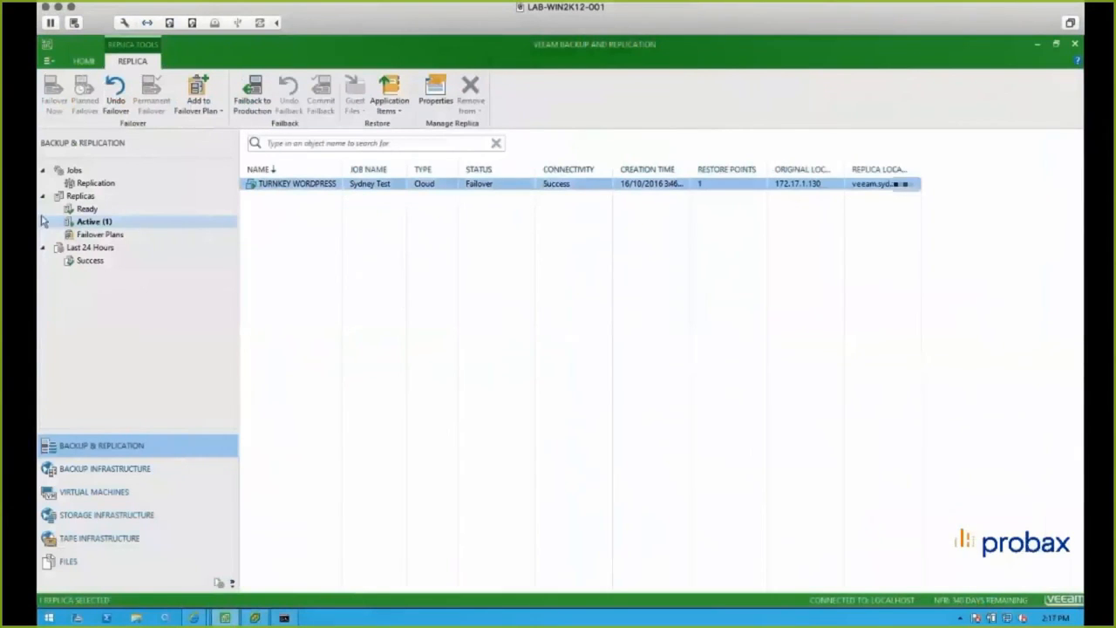
{"action": "left_click", "coordinate": [91, 197]}
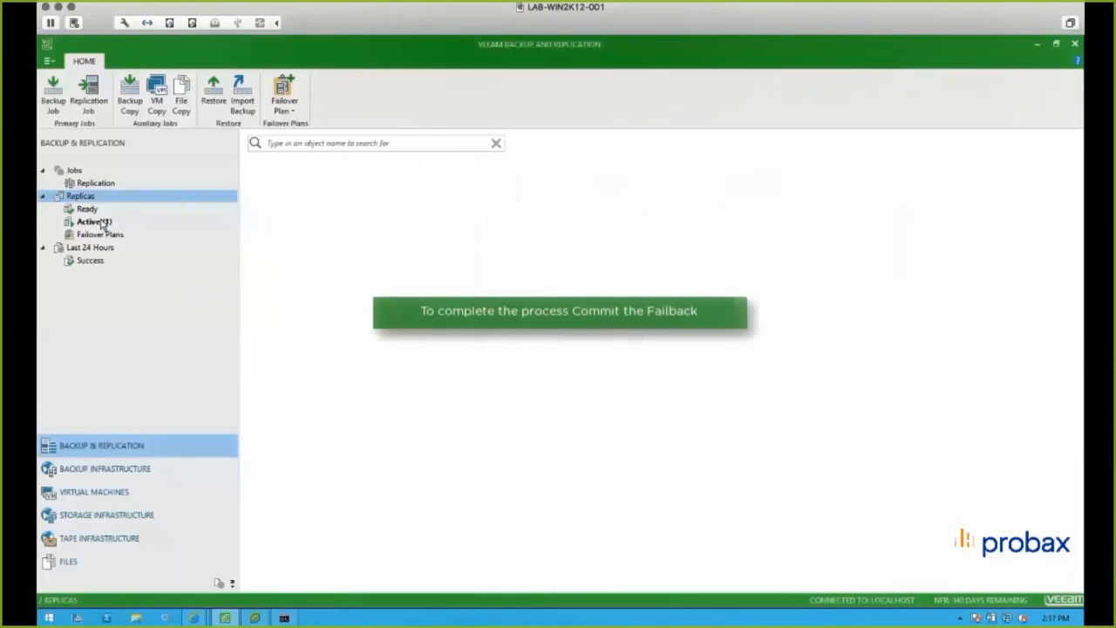
{"action": "left_click", "coordinate": [100, 222]}
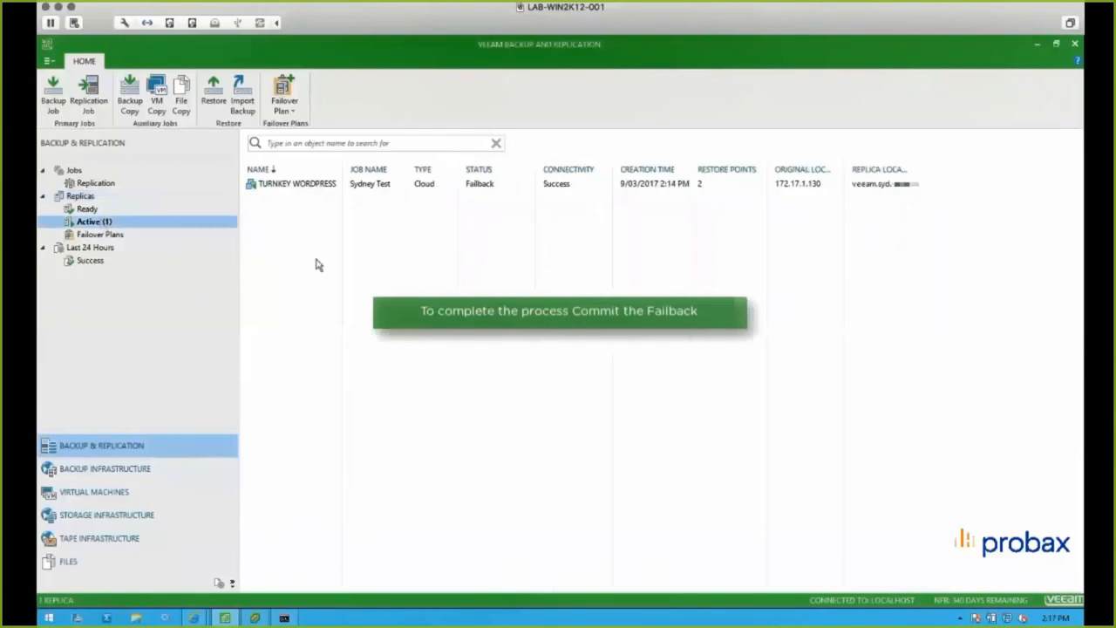
- Commit the failback of the Sydney TURNKEY WORDPRESS replica
{"action": "right_click", "coordinate": [317, 185]}
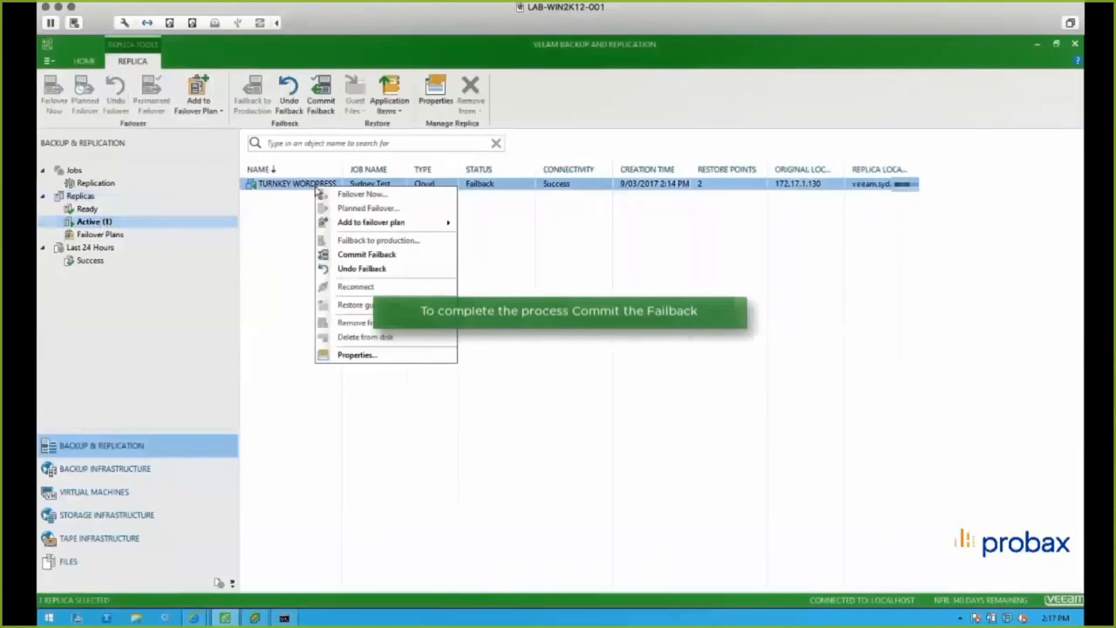
{"action": "left_click", "coordinate": [389, 256]}
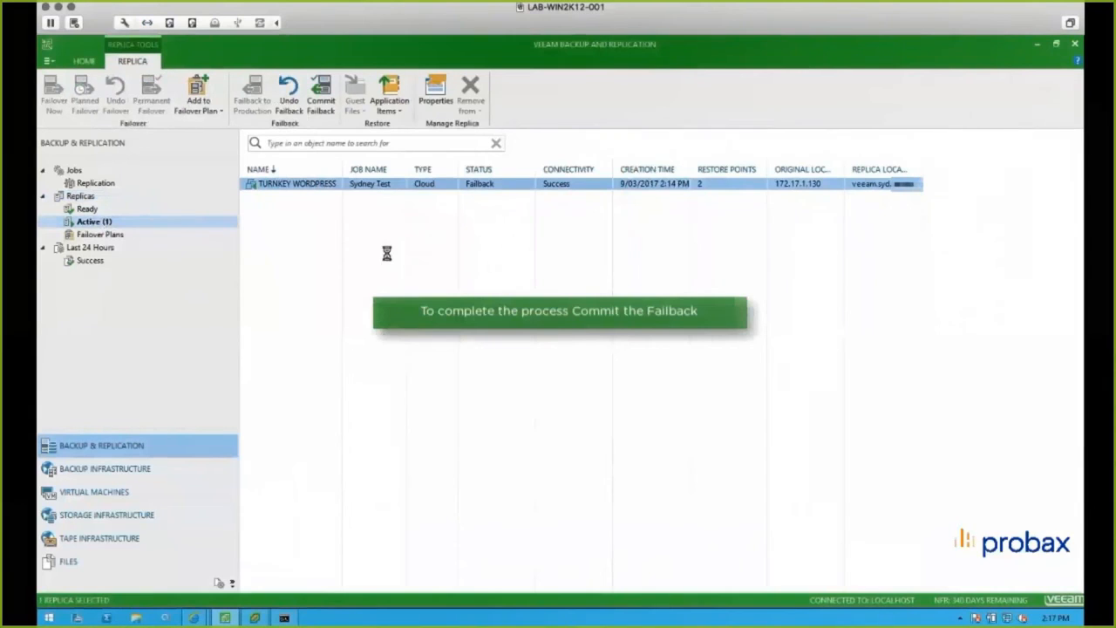
{"action": "left_click", "coordinate": [568, 343]}
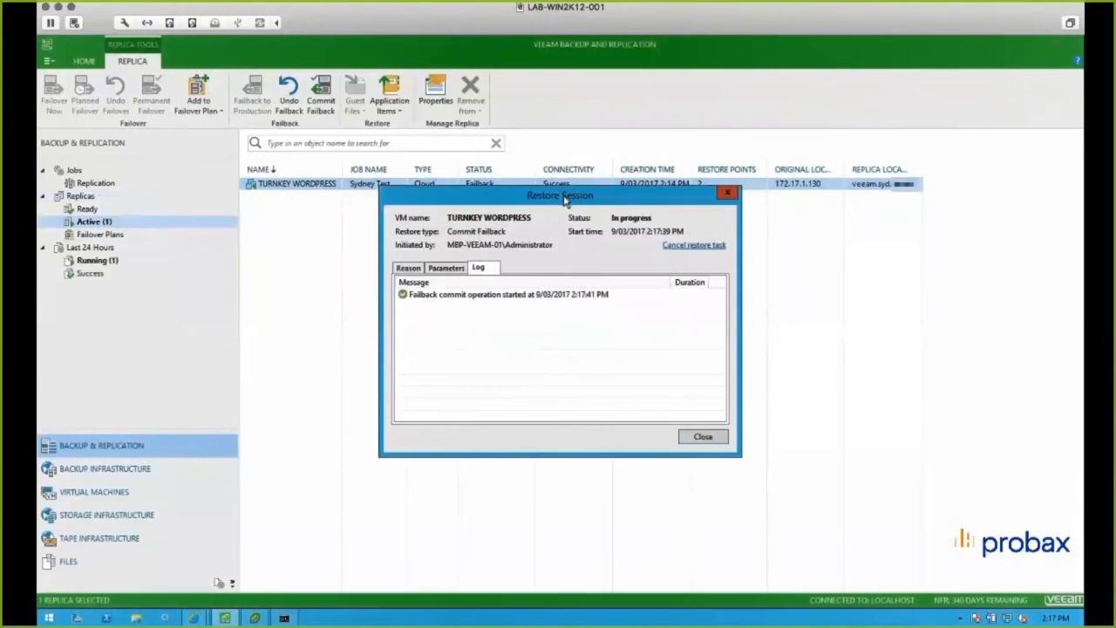
- Arrange the commit failback session log beside the running ping and vSphere Client to monitor the commit
{"action": "left_click_drag", "start_coordinate": [564, 199], "coordinate": [870, 76]}
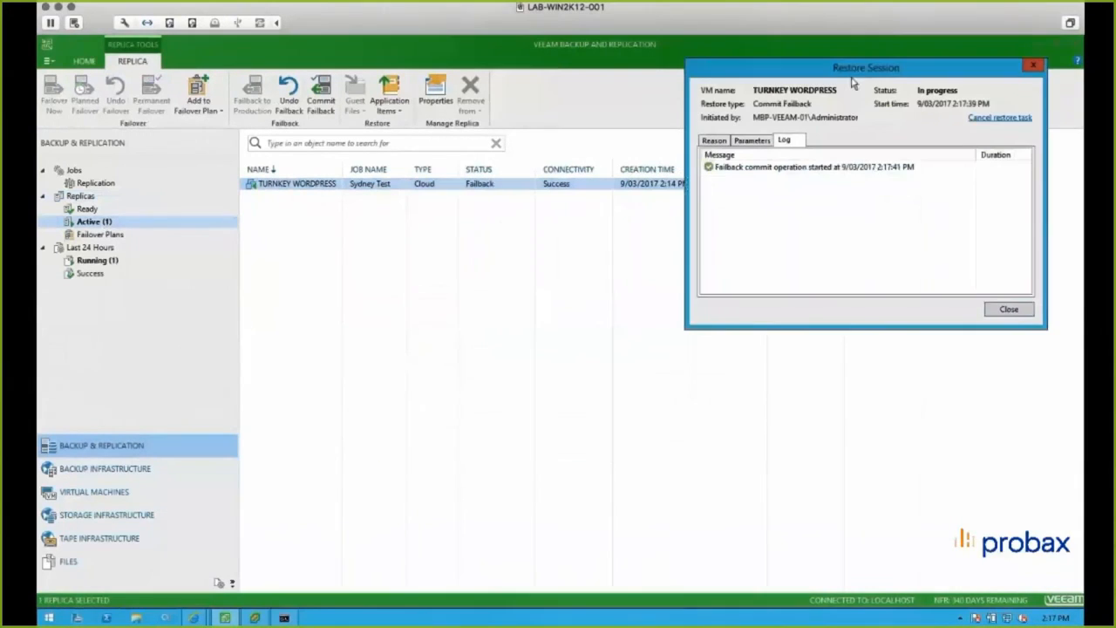
{"action": "left_click", "coordinate": [291, 619]}
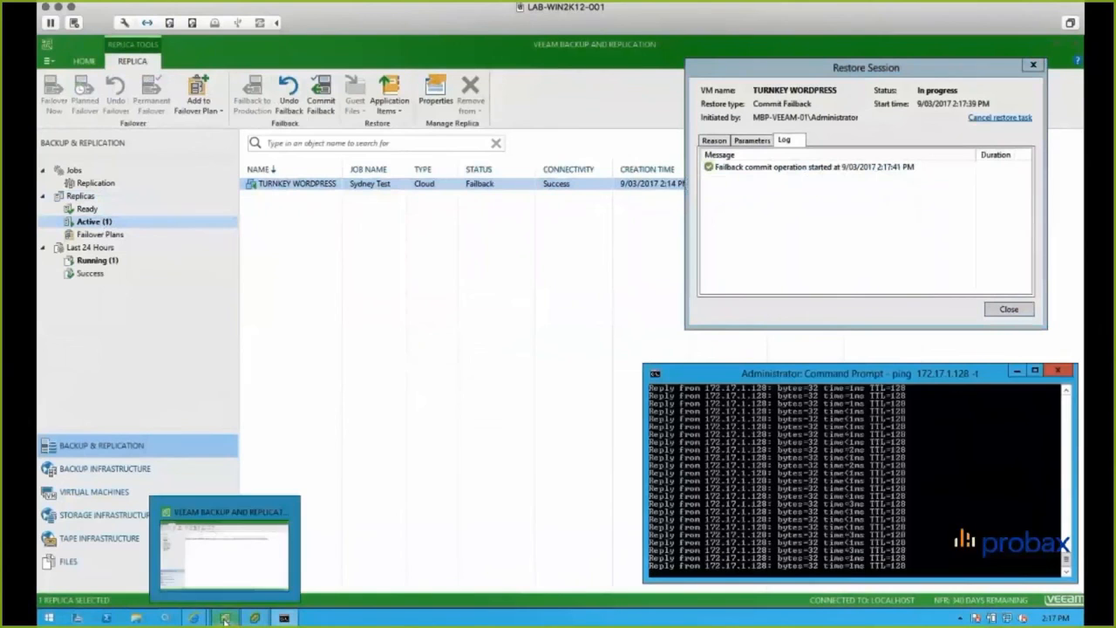
{"action": "left_click", "coordinate": [254, 619]}
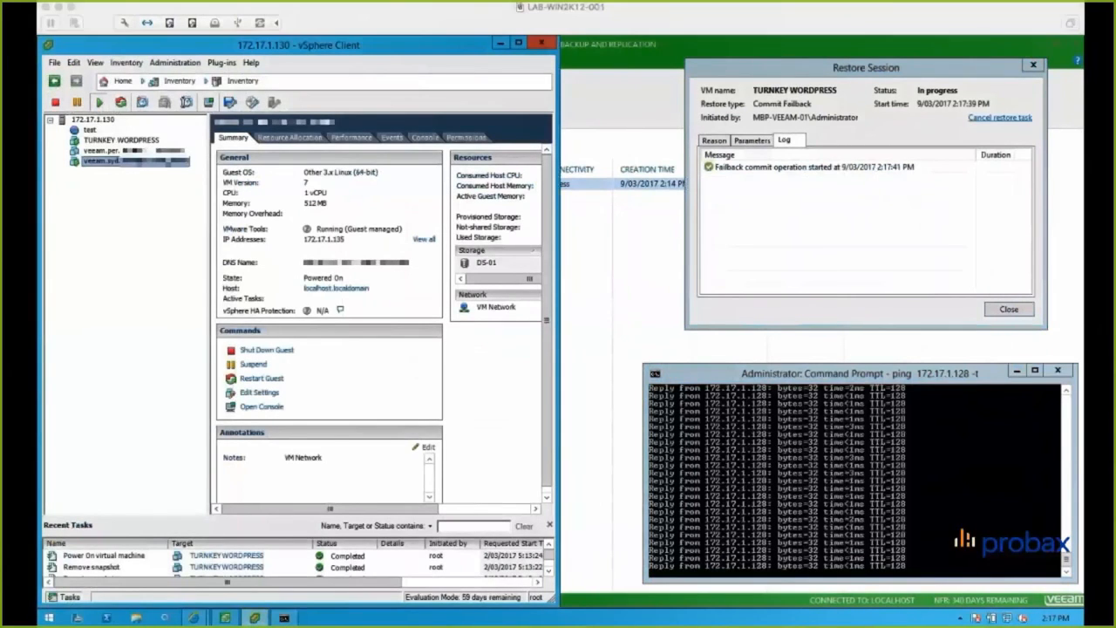